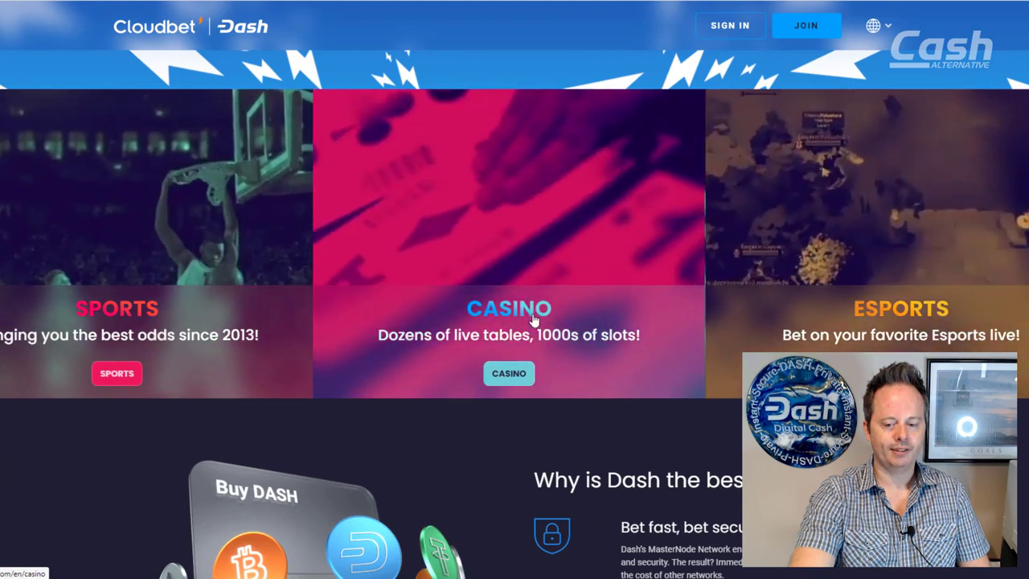
# Step: Scroll the Dash landing page past the esports and casino sections to 'Create an account in minutes!'
pyautogui.scroll(-2, 526, 351)
pyautogui.scroll(-2, 514, 290)
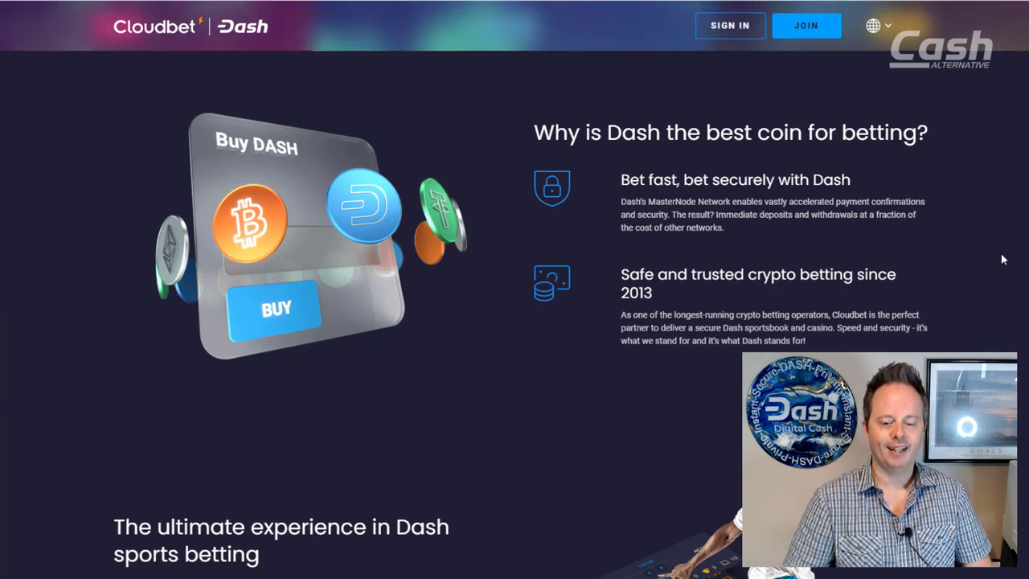
pyautogui.scroll(-2, 1002, 259)
pyautogui.scroll(-3, 1001, 259)
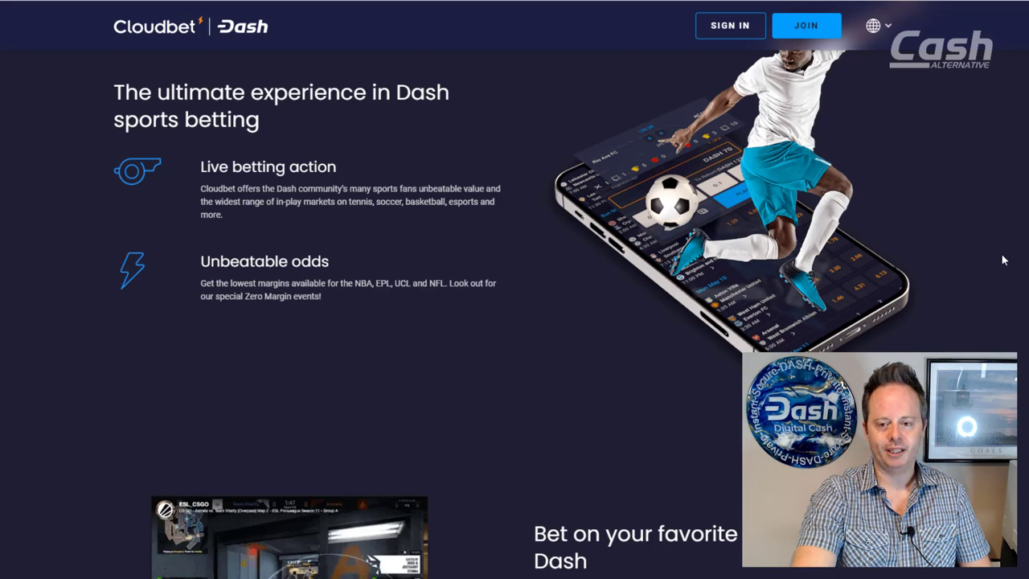
pyautogui.scroll(-4, 1000, 262)
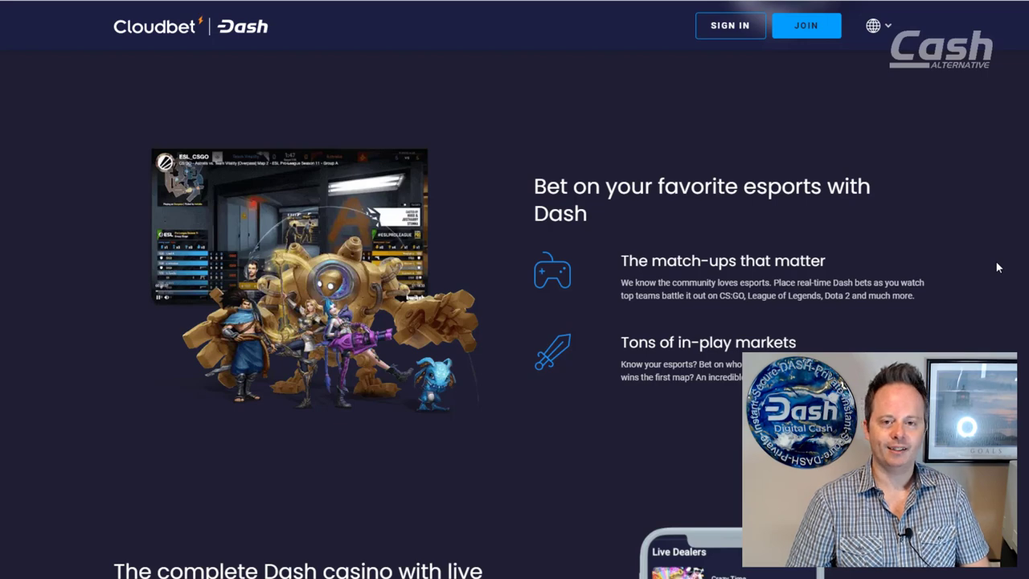
pyautogui.scroll(1, 996, 267)
pyautogui.scroll(-1, 996, 267)
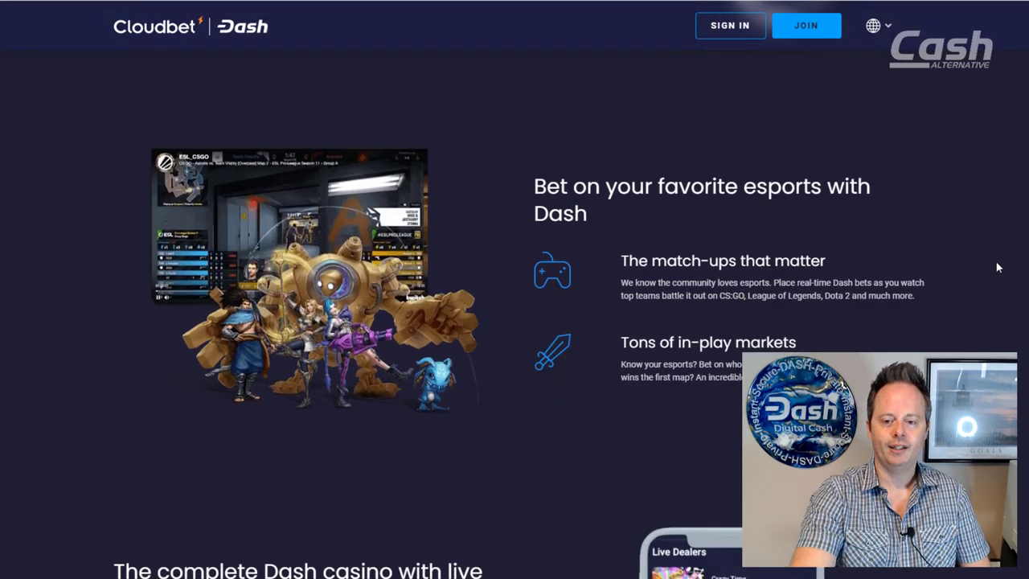
pyautogui.scroll(-4, 997, 267)
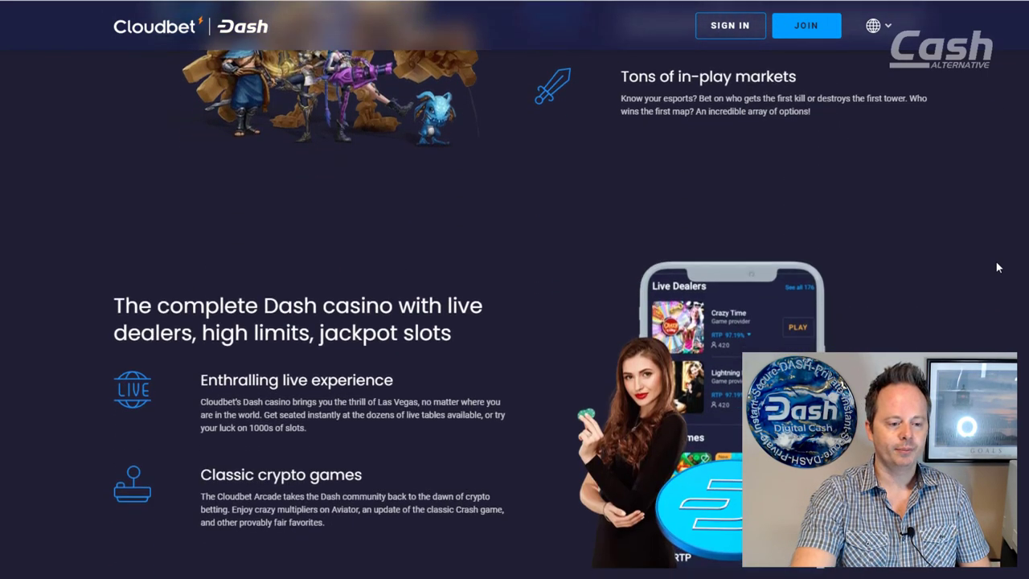
pyautogui.scroll(-1, 997, 267)
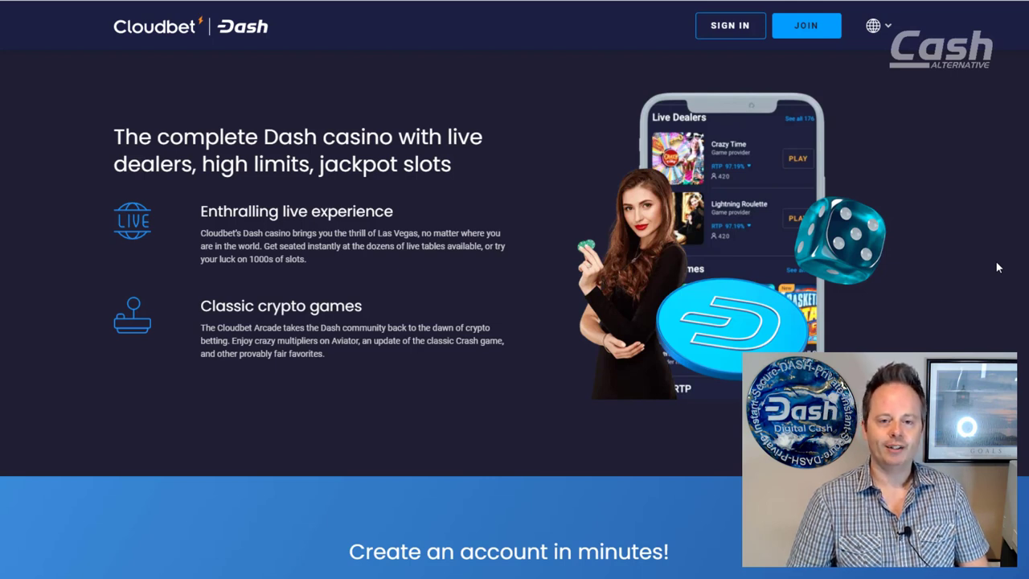
pyautogui.scroll(-4, 996, 267)
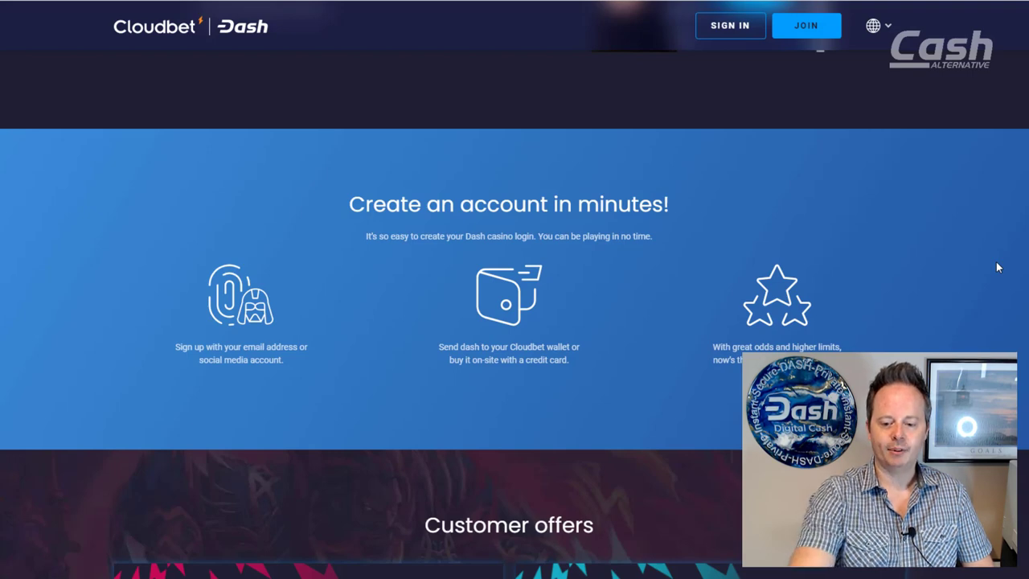
# Step: Scroll past Customer offers and Getting started to the footer's START PLAYING NOW button
pyautogui.scroll(-6, 996, 265)
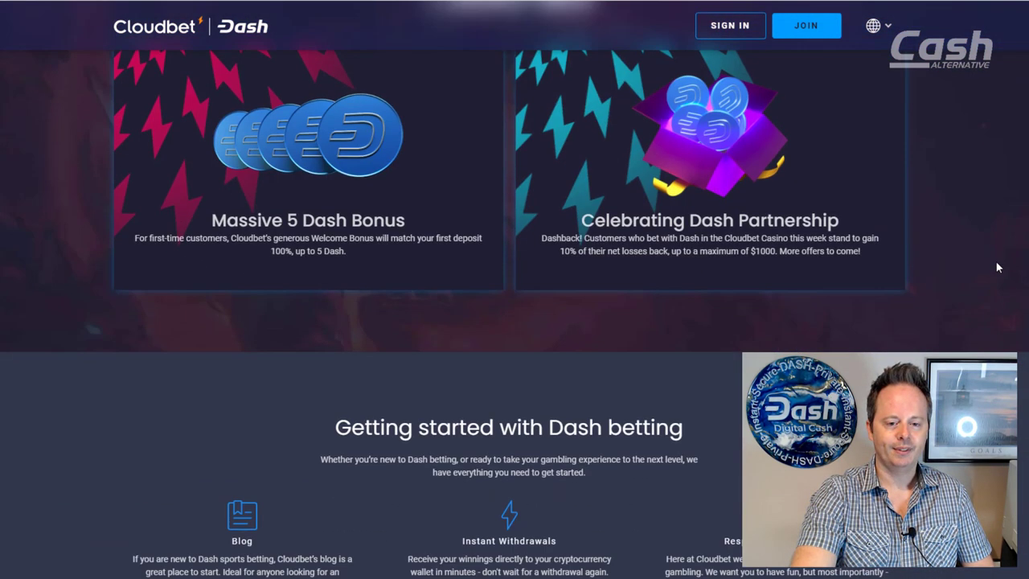
pyautogui.scroll(2, 997, 267)
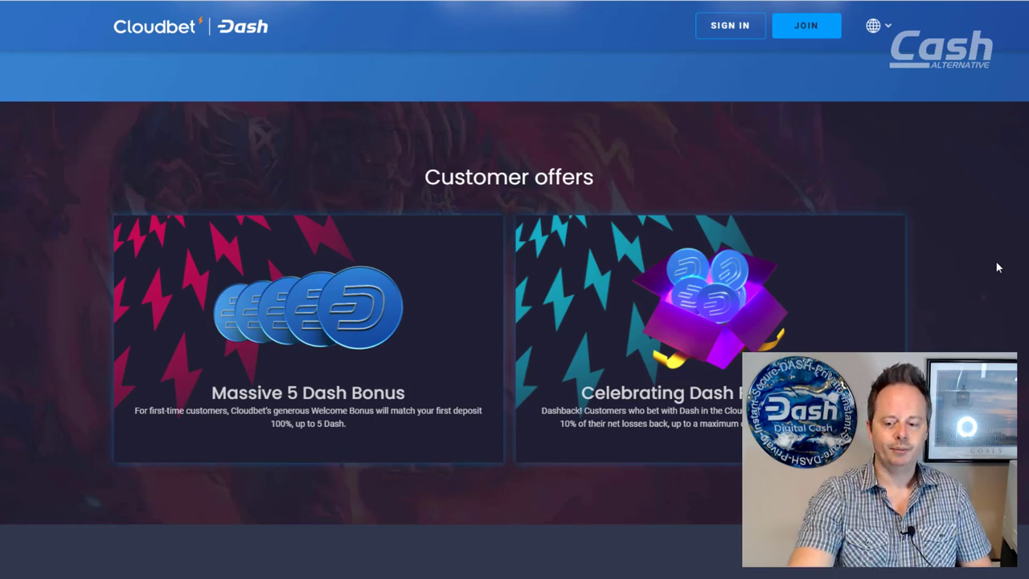
pyautogui.scroll(-5, 996, 267)
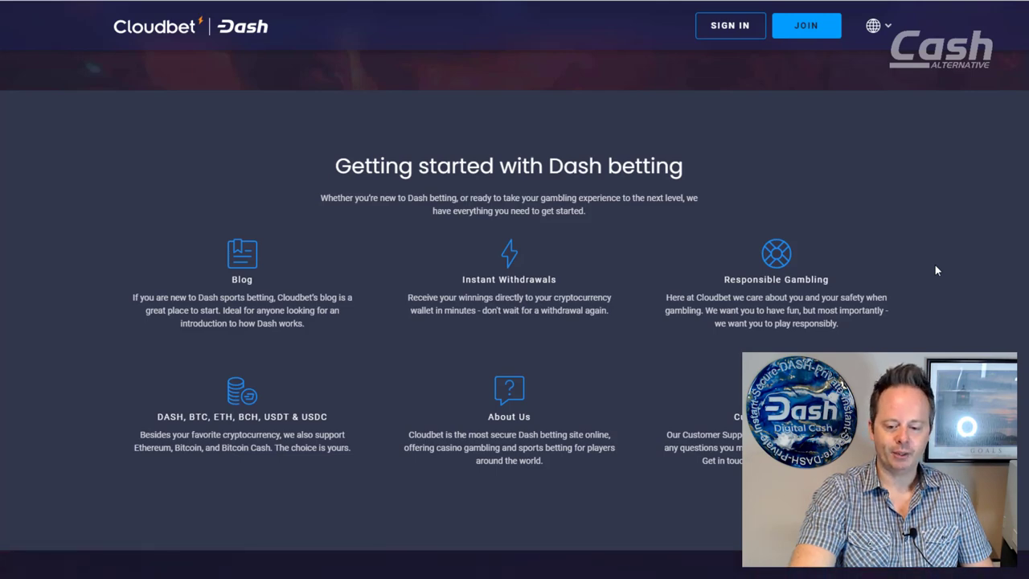
pyautogui.scroll(-6, 876, 295)
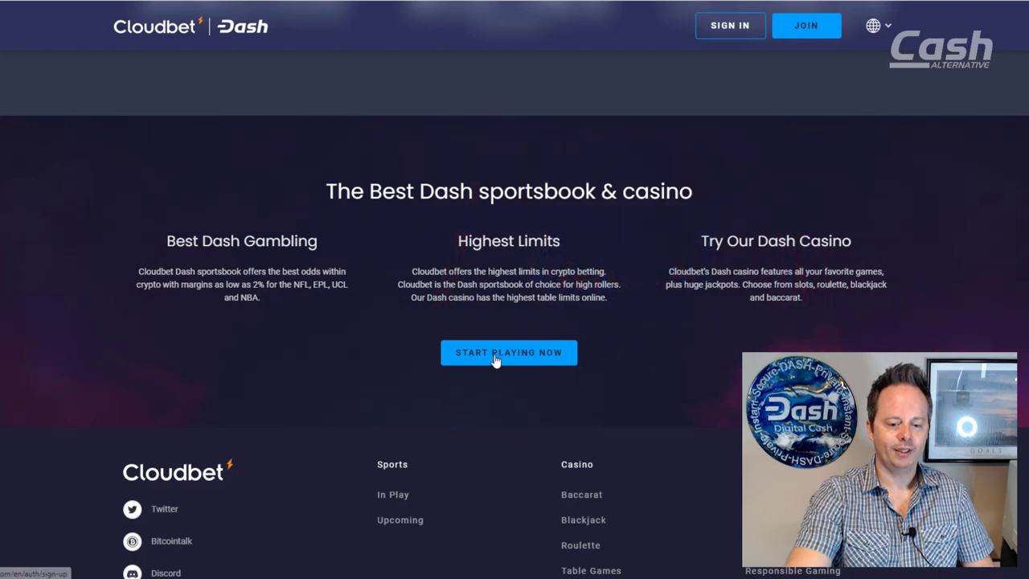
# Step: Register with the account email address and a password, confirming legal gambling age, and submit the form
pyautogui.click(495, 360)
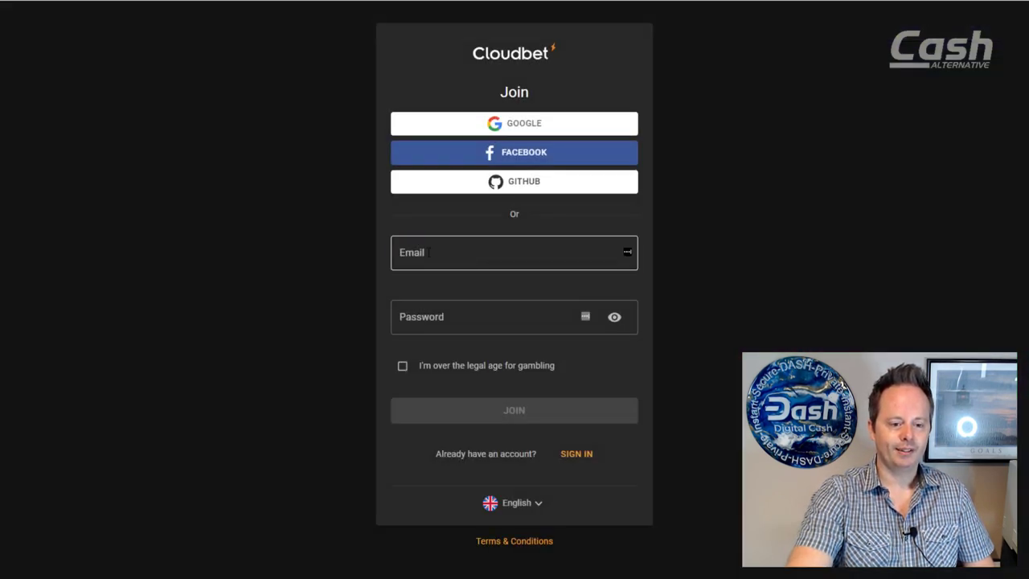
pyautogui.click(429, 252)
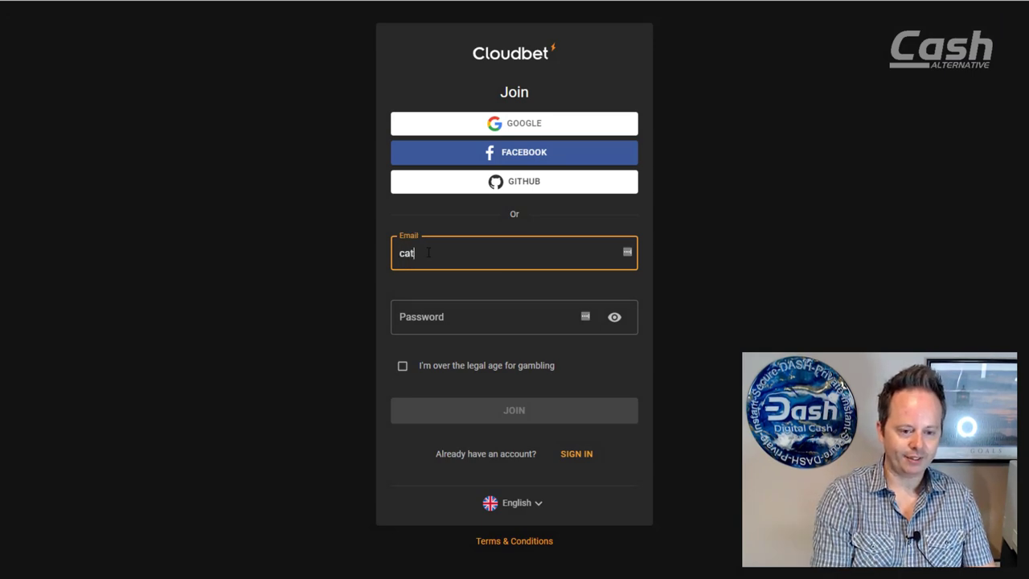
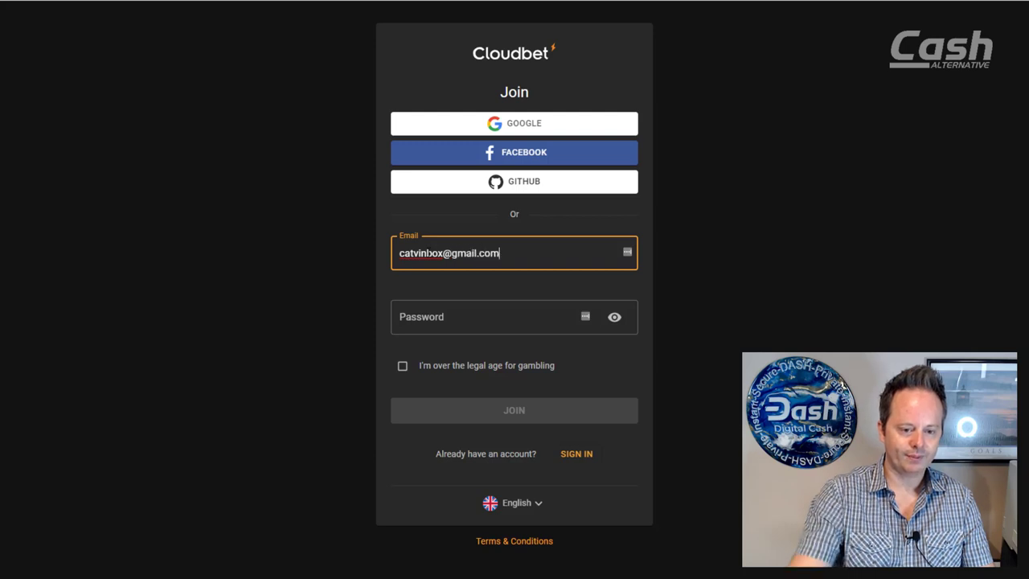
pyautogui.click(483, 319)
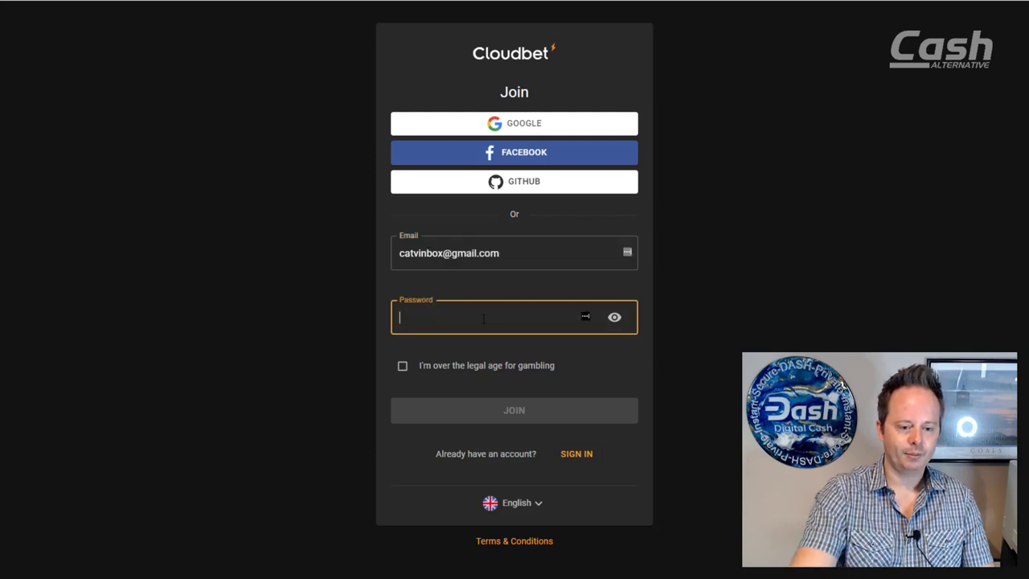
pyautogui.write('••••')
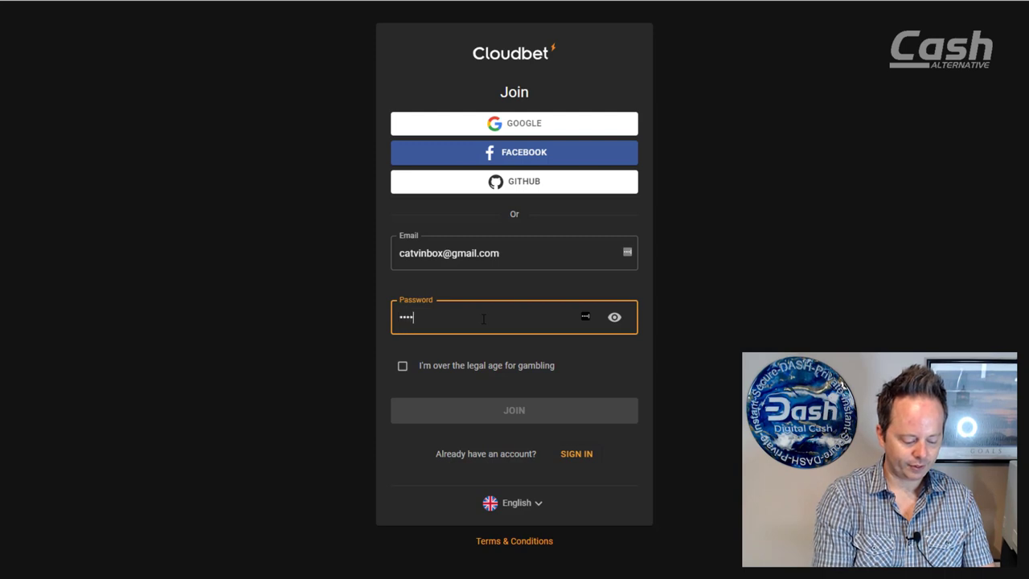
pyautogui.write('••••')
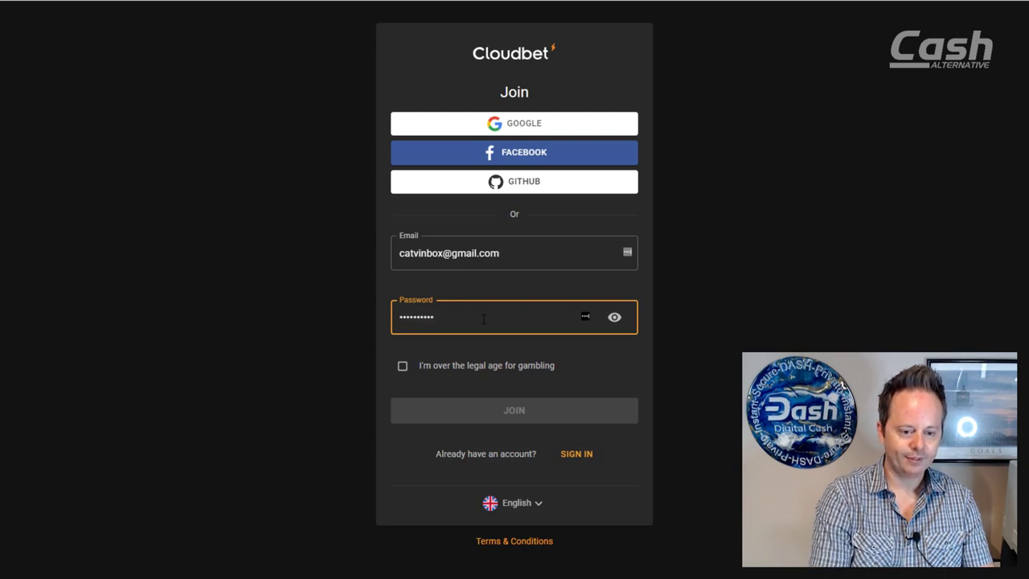
pyautogui.press('BackSpace')
pyautogui.press('BackSpace')
pyautogui.press('BackSpace')
pyautogui.press('BackSpace')
pyautogui.press('BackSpace')
pyautogui.press('BackSpace')
pyautogui.press('BackSpace')
pyautogui.press('BackSpace')
pyautogui.press('BackSpace')
pyautogui.write('••••')
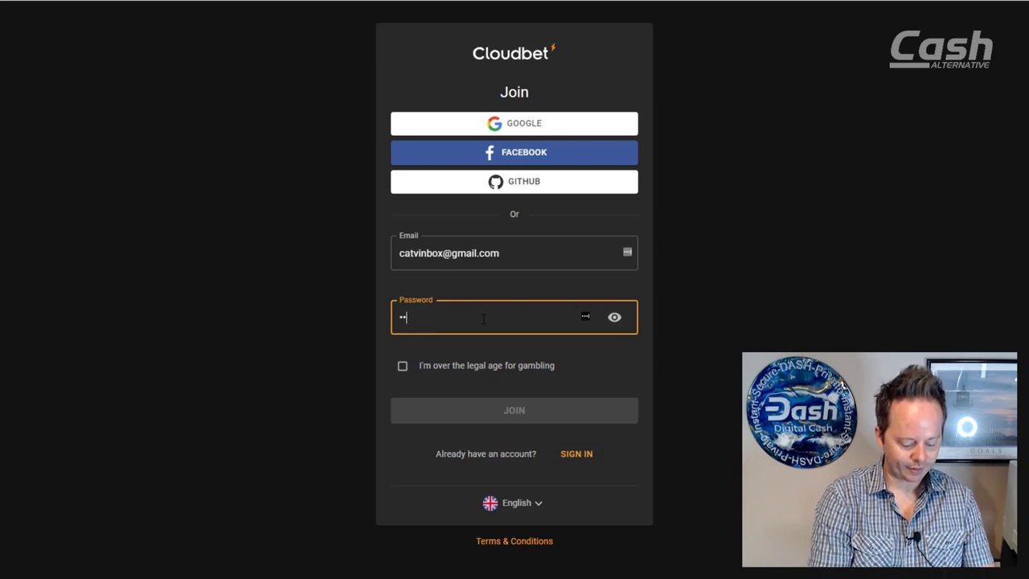
pyautogui.write('••••••')
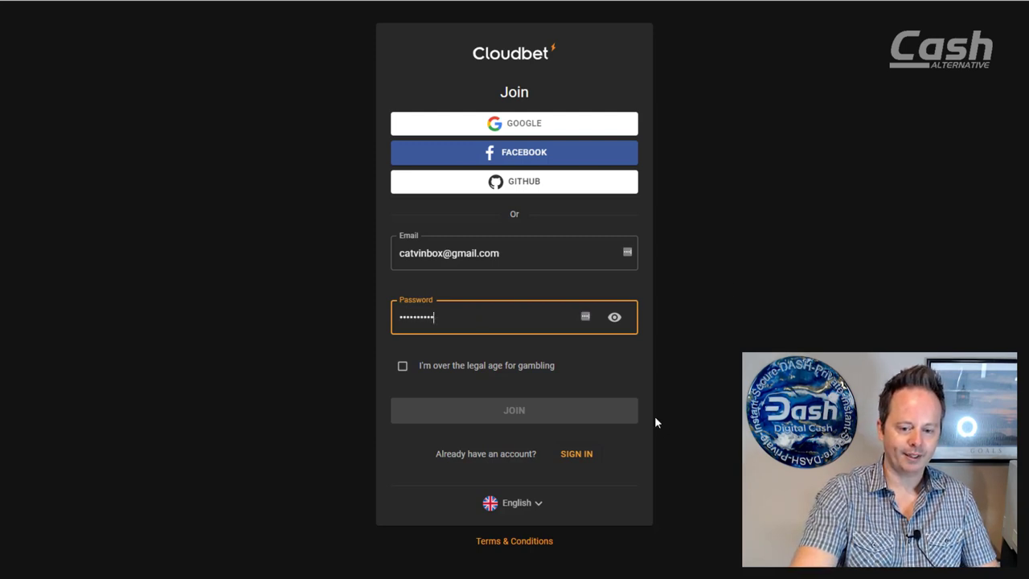
pyautogui.click(402, 367)
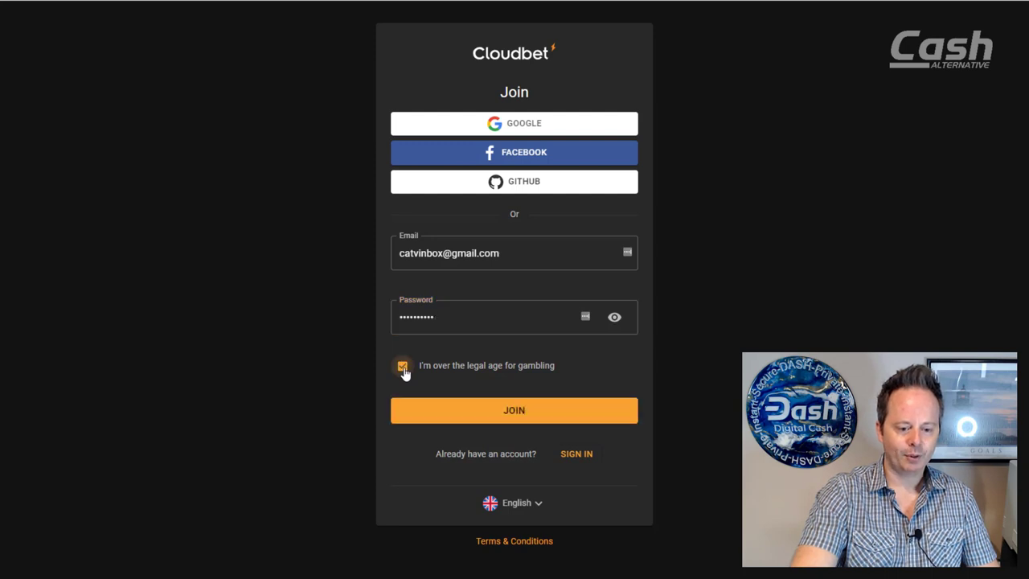
pyautogui.click(515, 411)
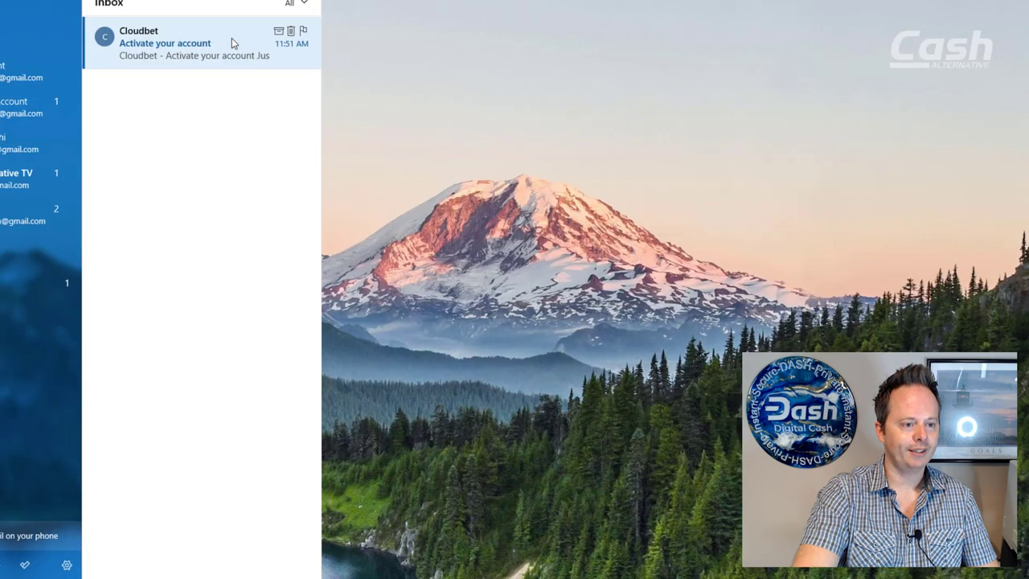
# Step: Open the Cloudbet 'Activate your account' email and activate the account through its link
pyautogui.click(231, 37)
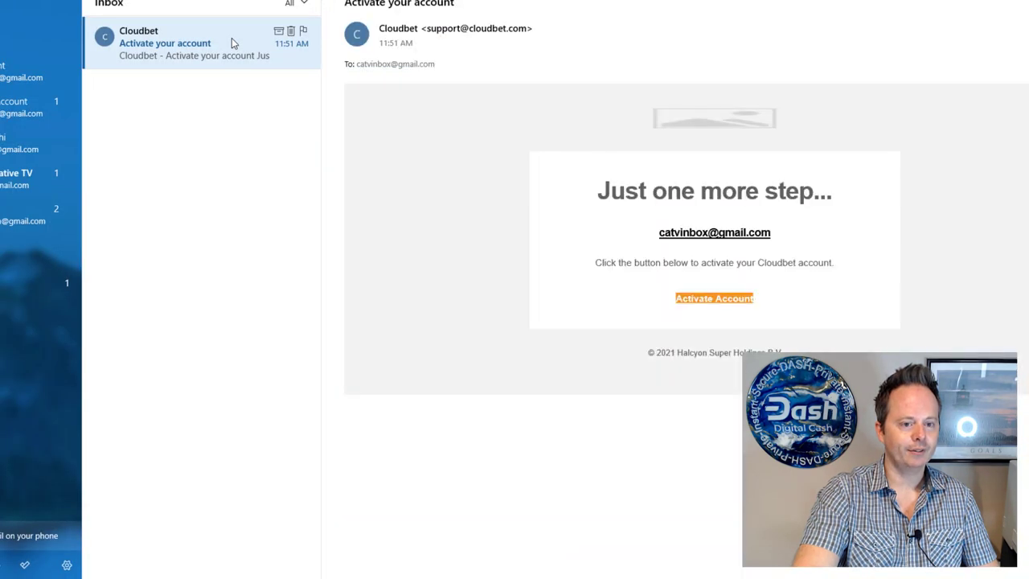
pyautogui.click(708, 304)
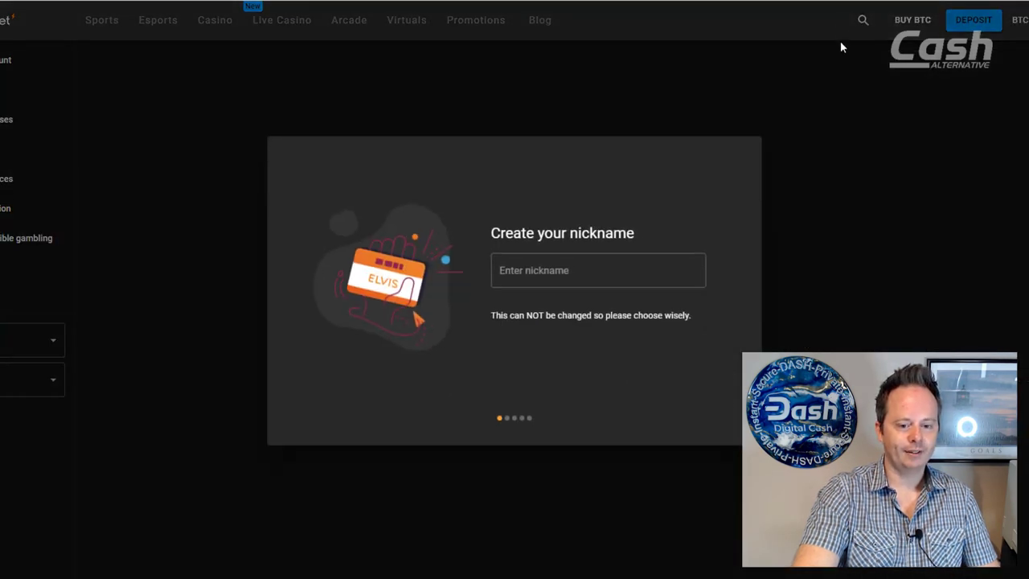
# Step: Enter and correct the account nickname, then submit it
pyautogui.click(579, 269)
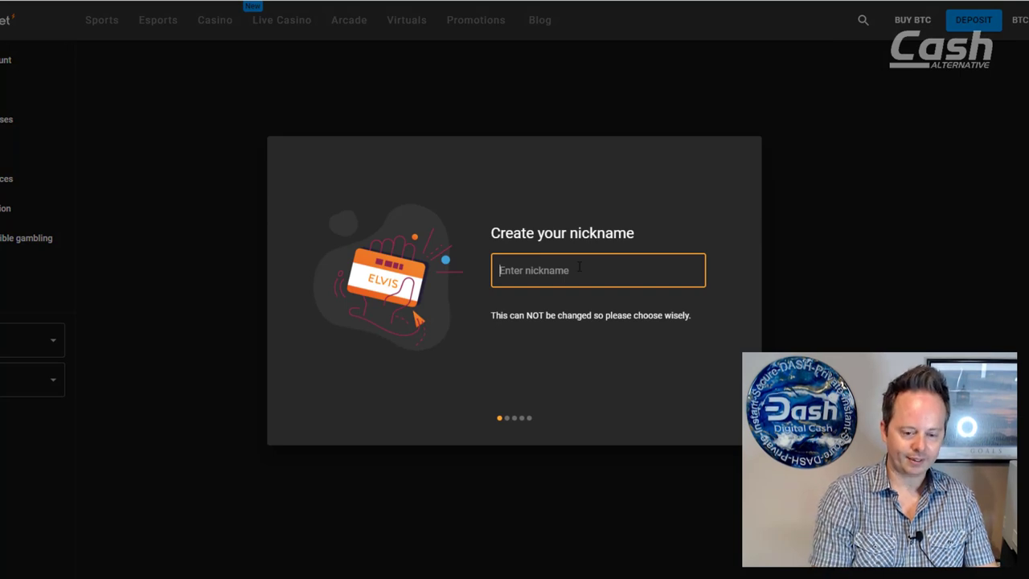
pyautogui.write('Tao of Sa')
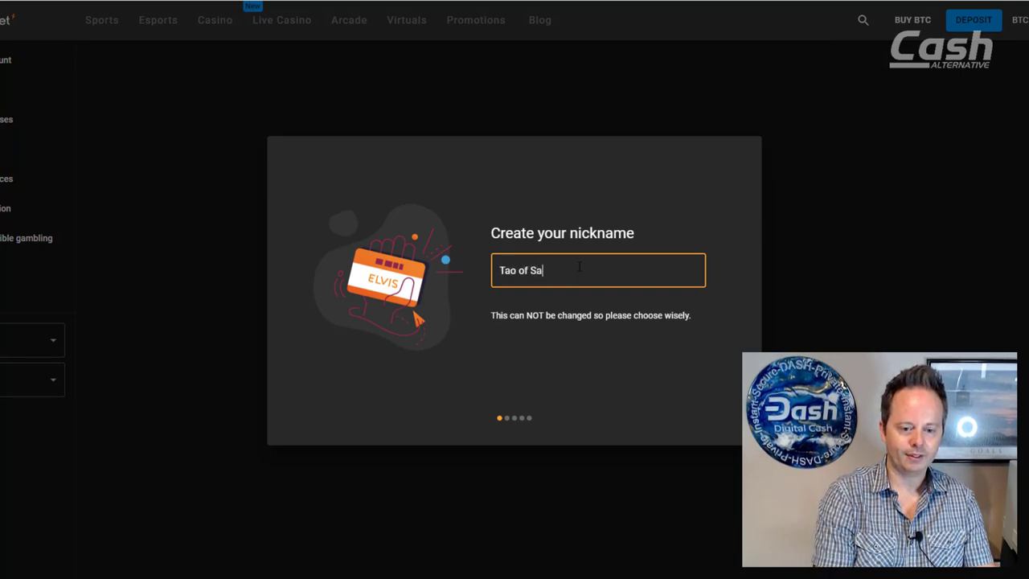
pyautogui.write('tosh')
pyautogui.press('BackSpace')
pyautogui.press('BackSpace')
pyautogui.write('oshi')
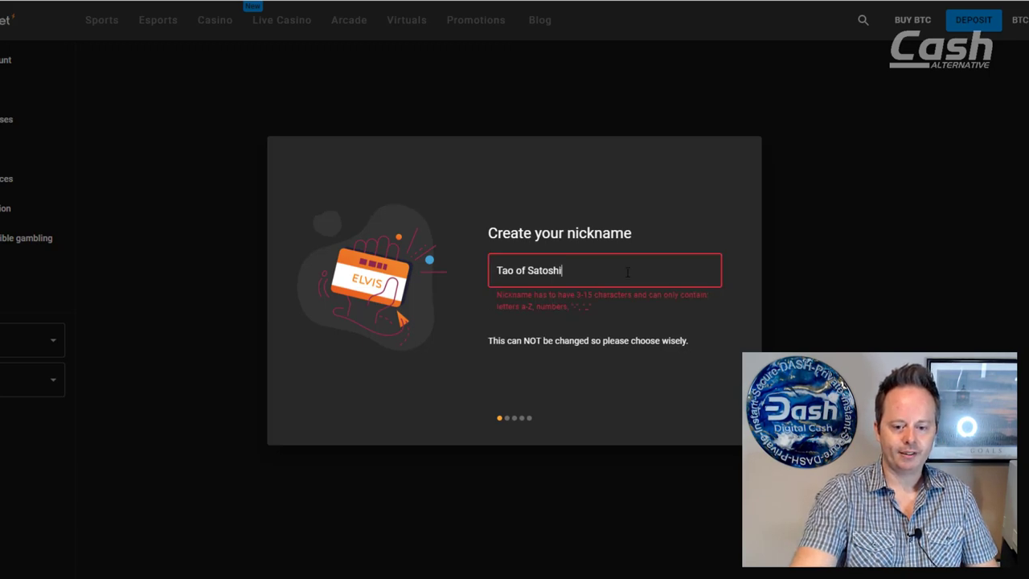
pyautogui.click(515, 270)
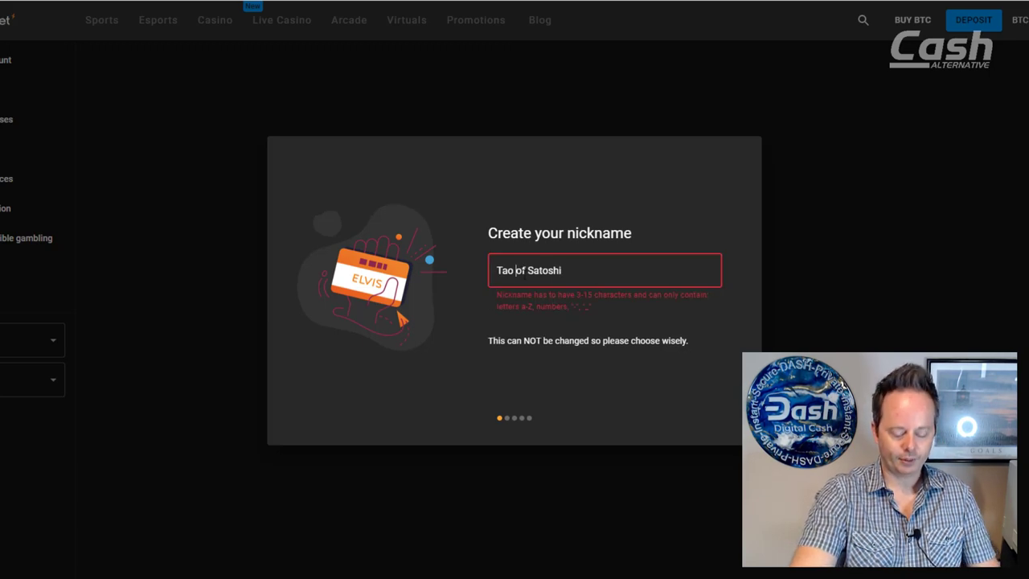
pyautogui.press('BackSpace')
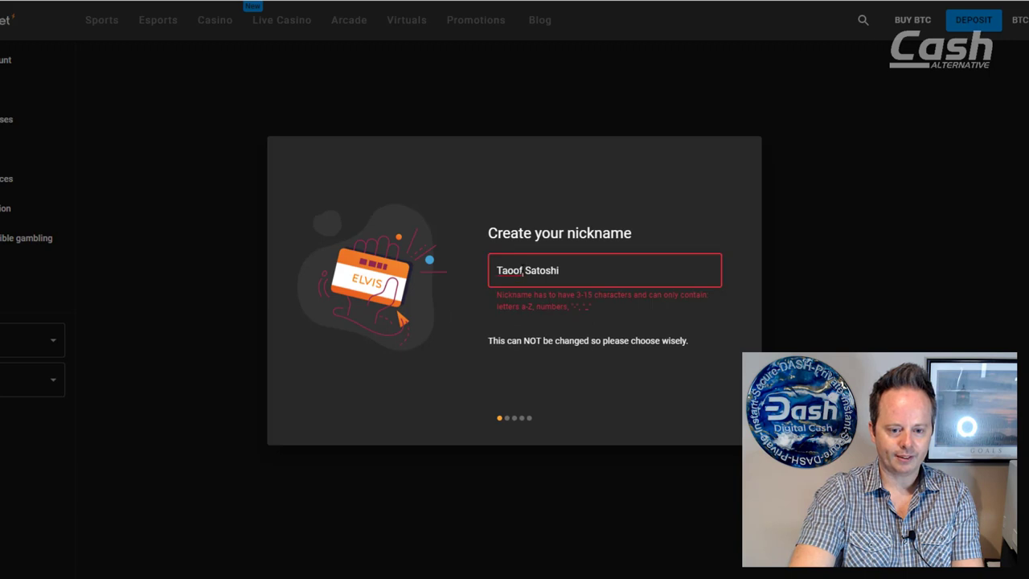
pyautogui.press('Delete')
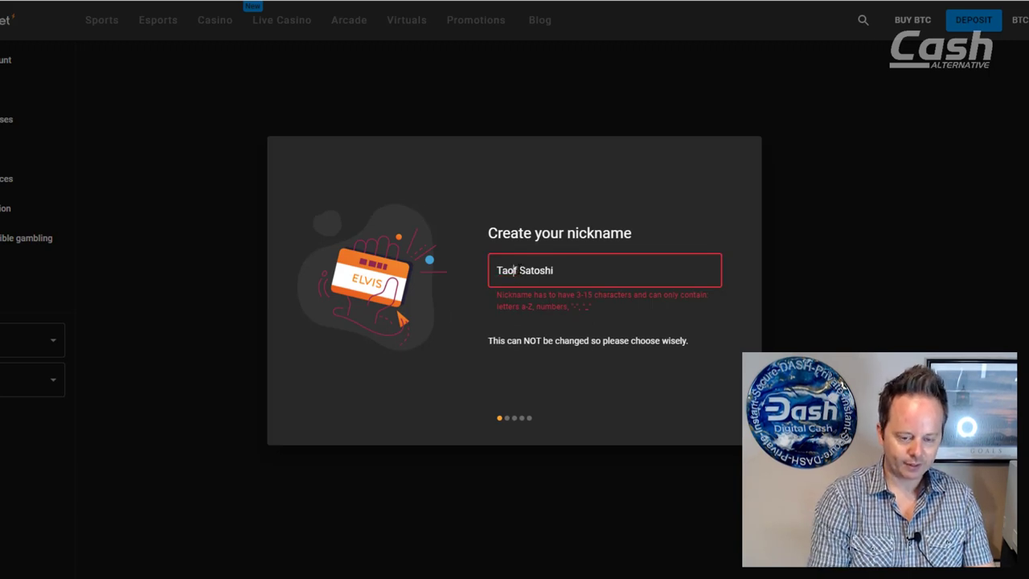
pyautogui.write('O')
pyautogui.click(524, 270)
pyautogui.press('BackSpace')
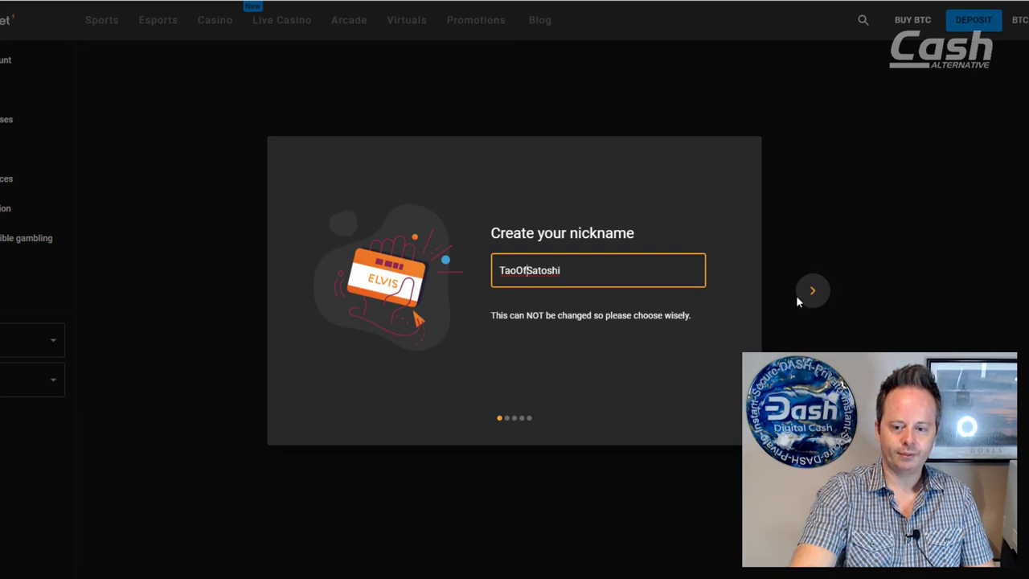
pyautogui.click(812, 291)
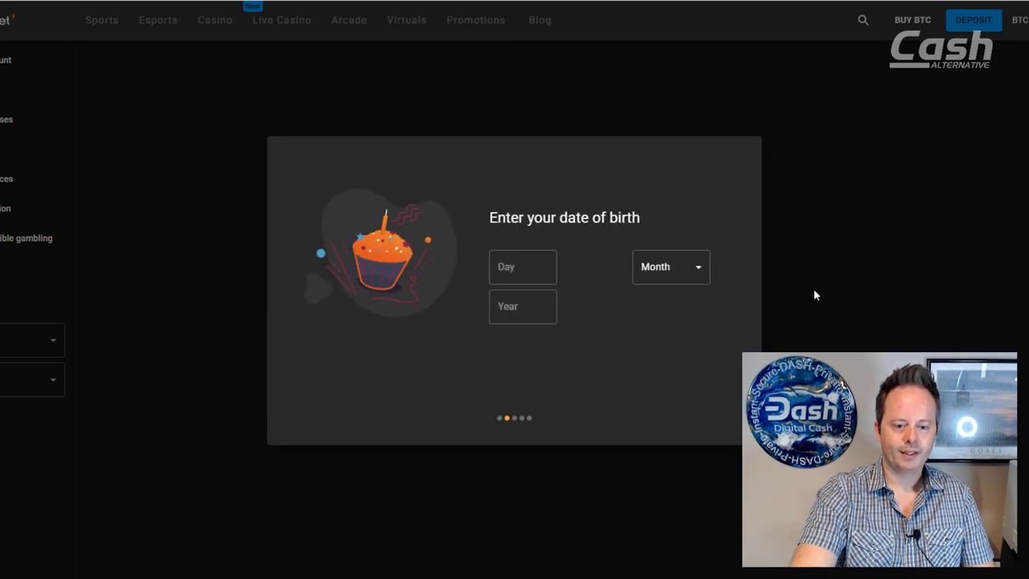
# Step: Skip date of birth, choose American odds, and add funds from a crypto wallet
pyautogui.click(830, 310)
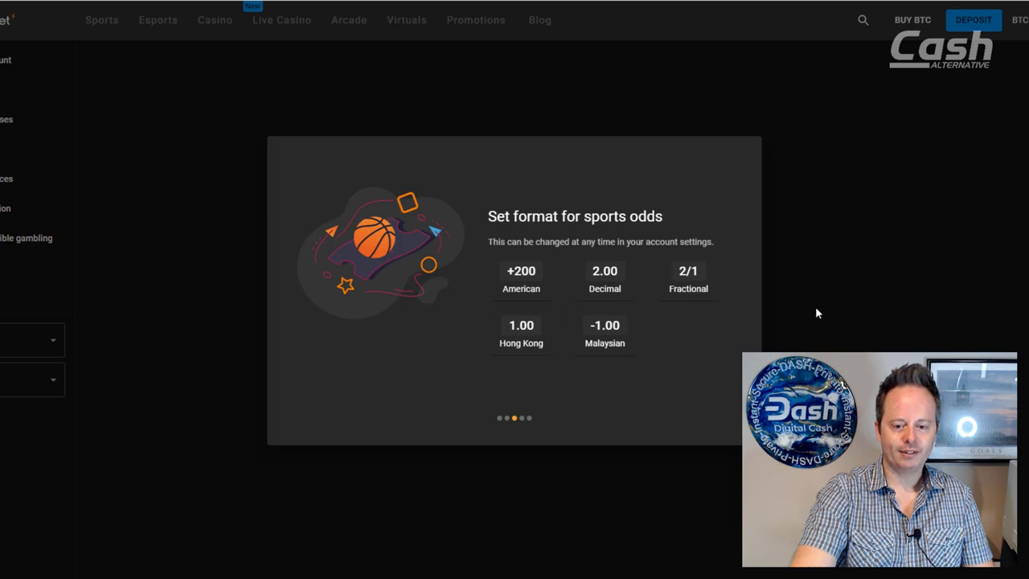
pyautogui.click(523, 276)
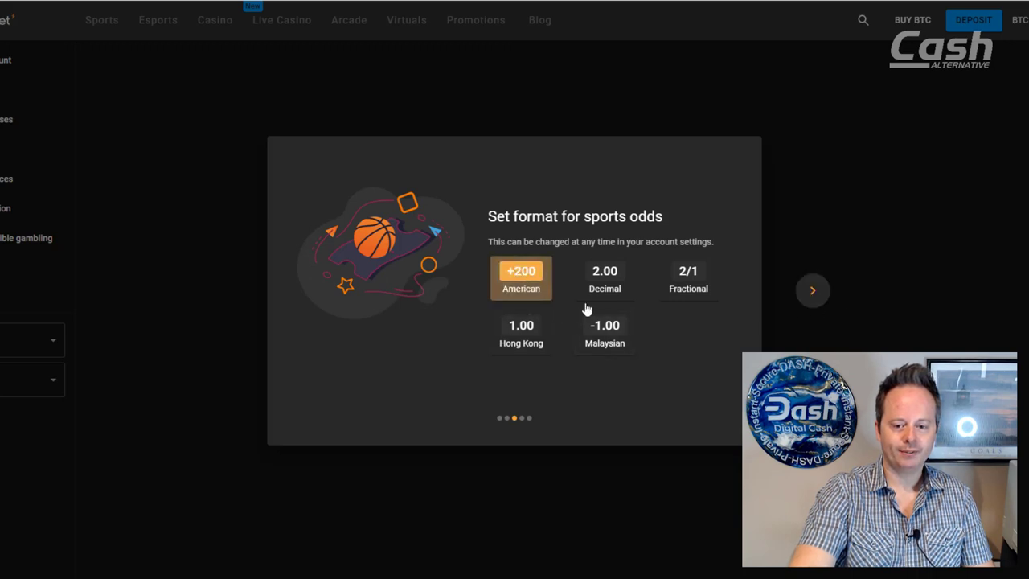
pyautogui.click(816, 297)
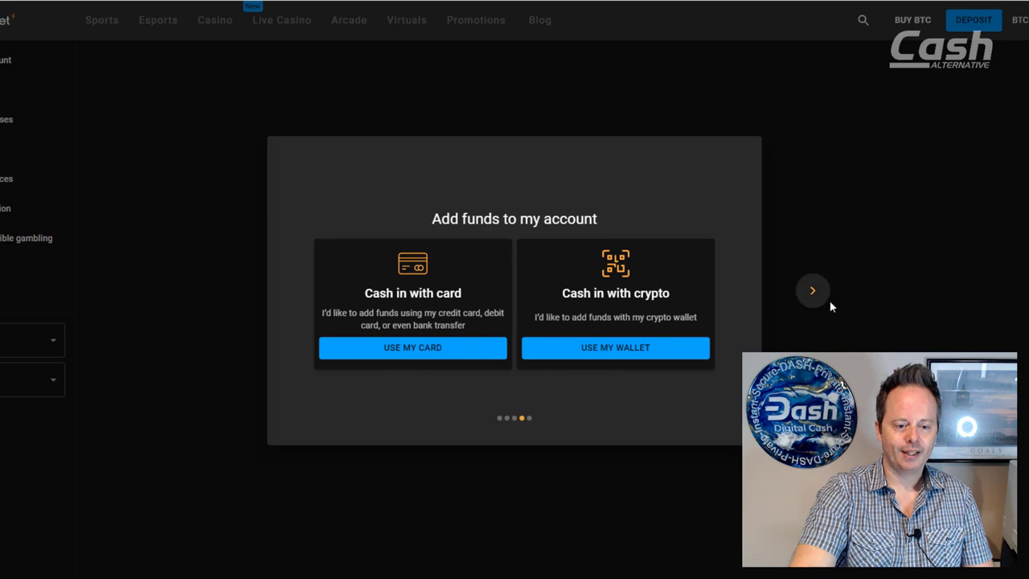
pyautogui.click(609, 358)
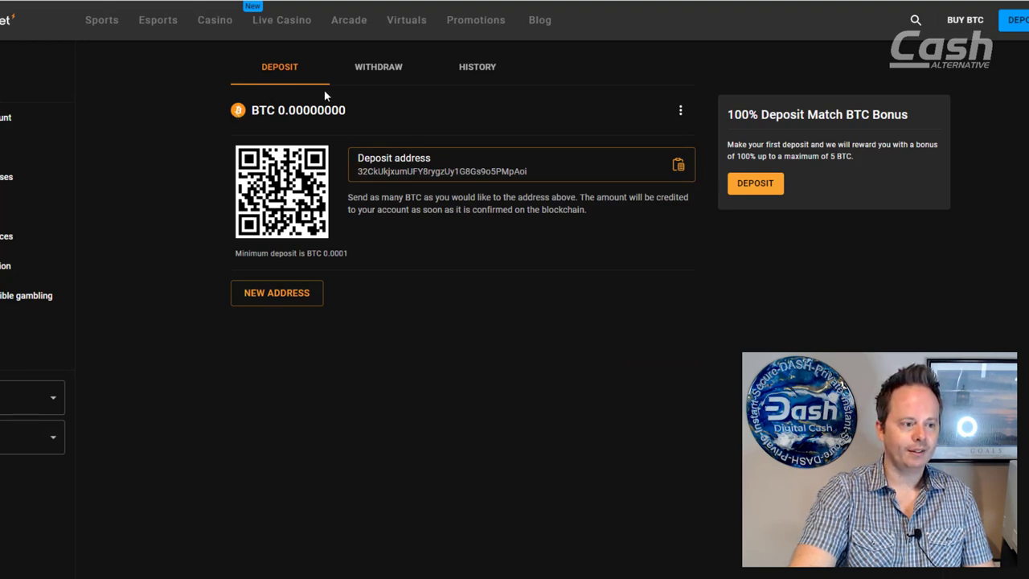
# Step: Make DASH the active deposit currency and copy its deposit address
pyautogui.click(682, 112)
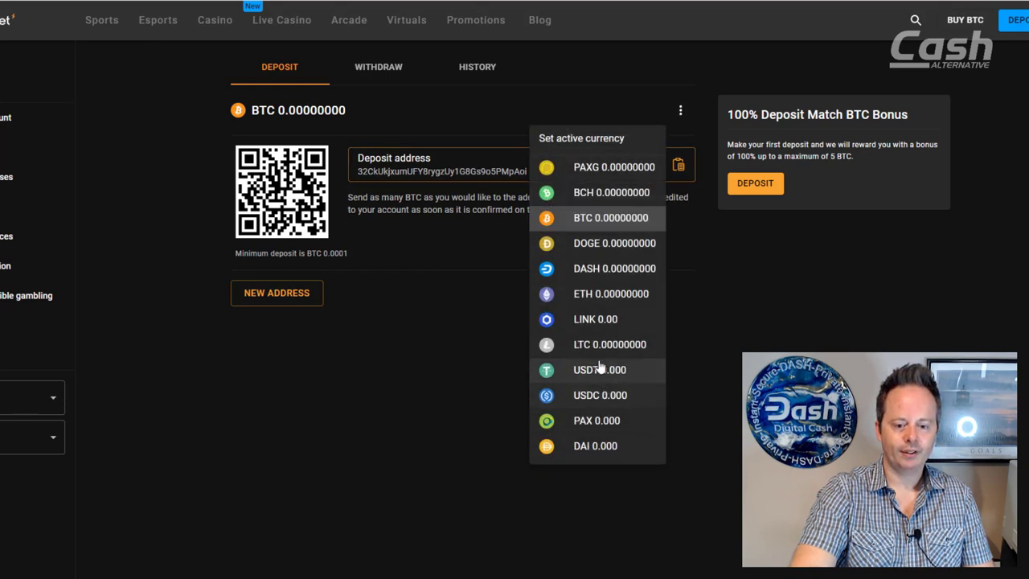
pyautogui.click(595, 268)
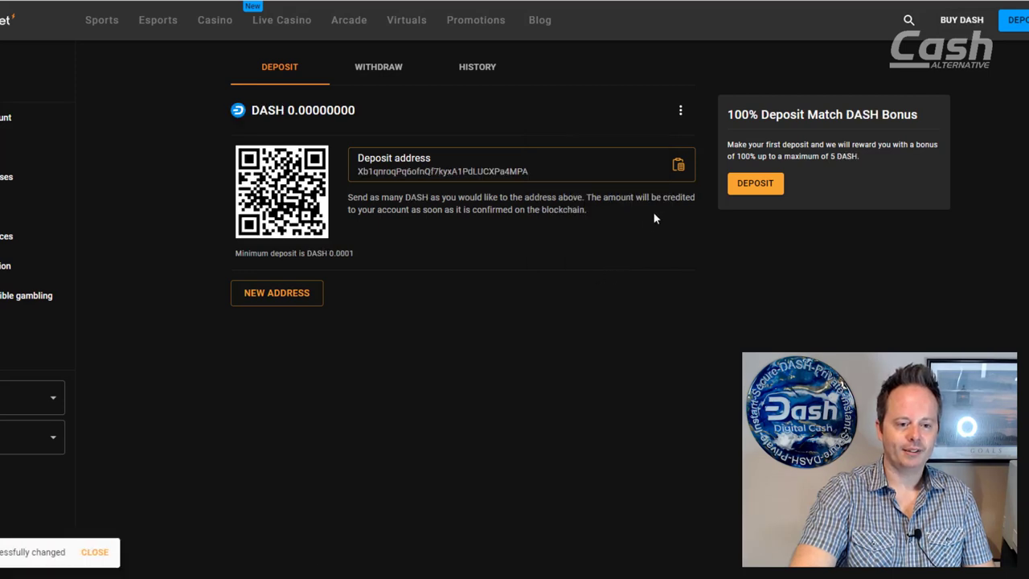
pyautogui.click(677, 166)
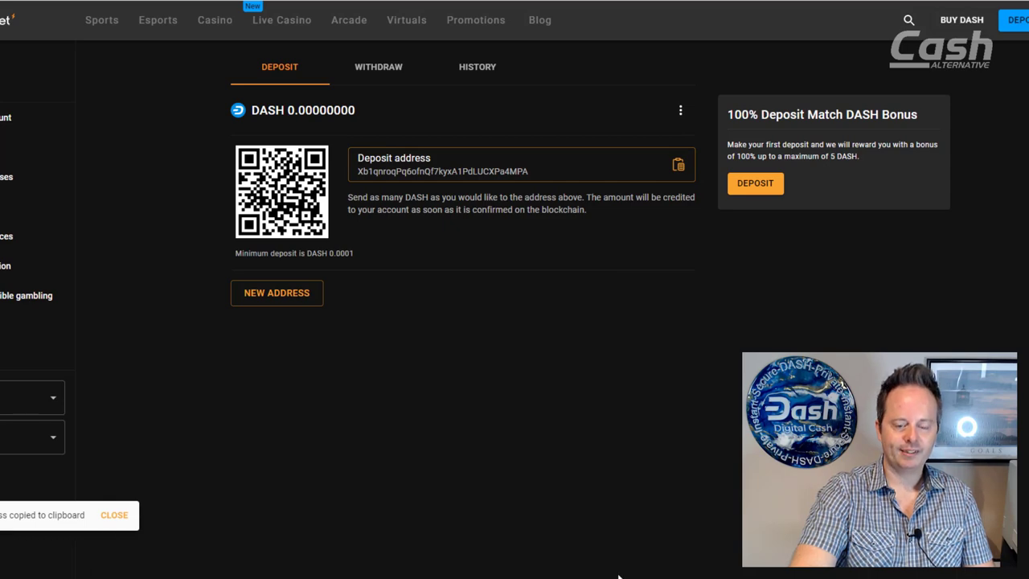
# Step: In Dash Core, fill a payment to the pasted Cloudbet address, labelled 'Cloudbet', for 0.5 DASH
pyautogui.click(912, 526)
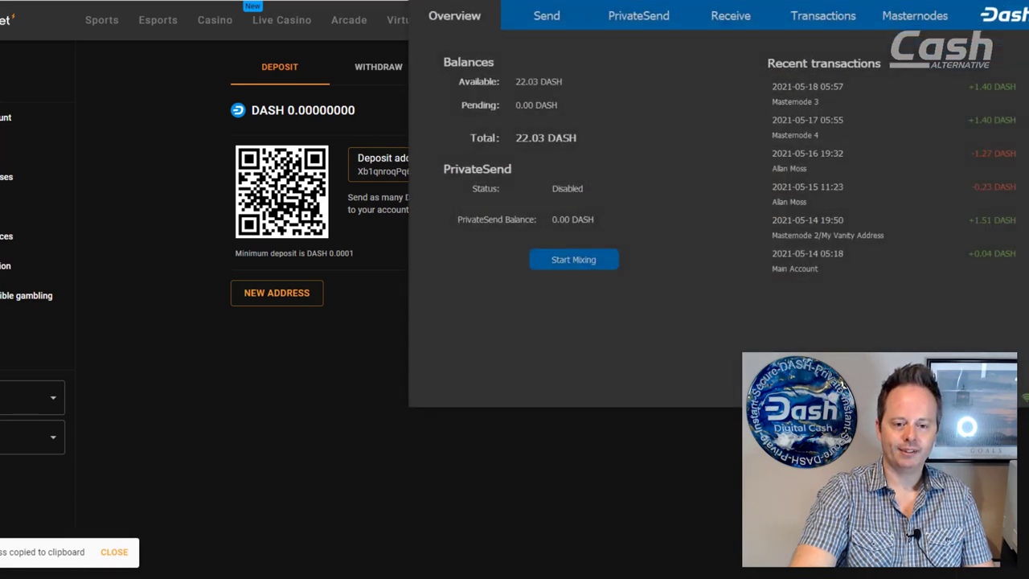
pyautogui.click(546, 19)
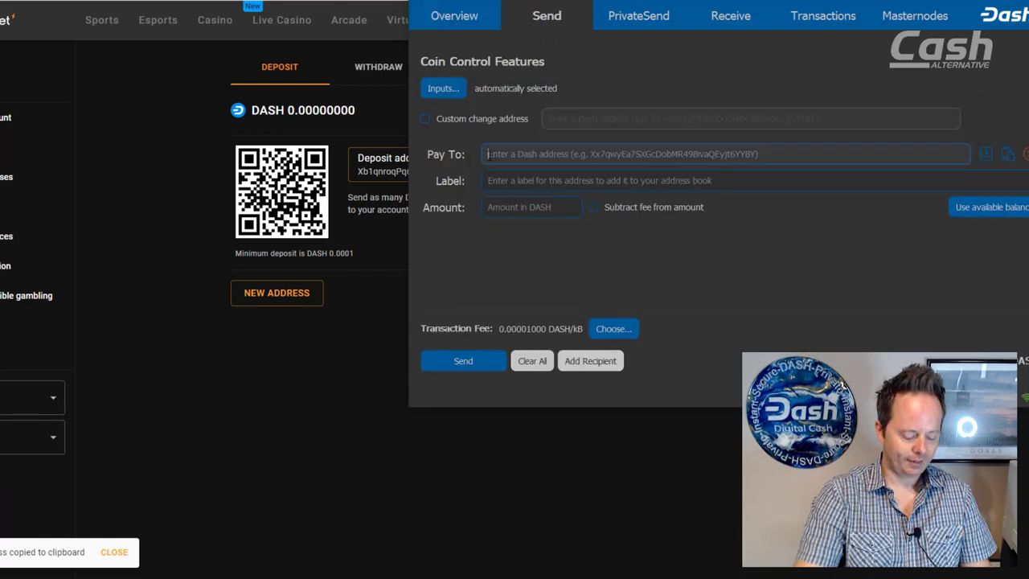
pyautogui.hotkey('ctrl', 'v')
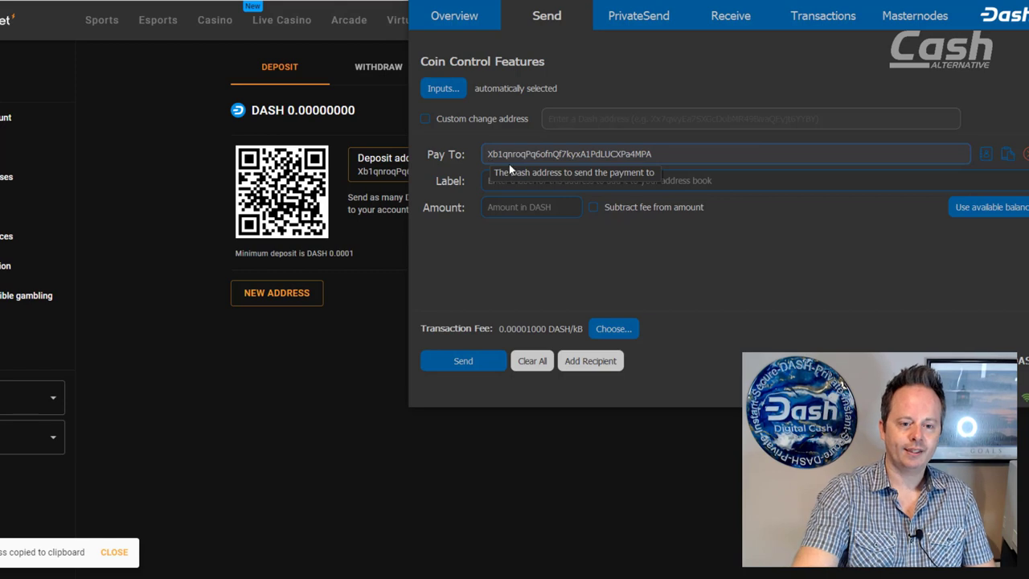
pyautogui.click(502, 180)
pyautogui.write('C')
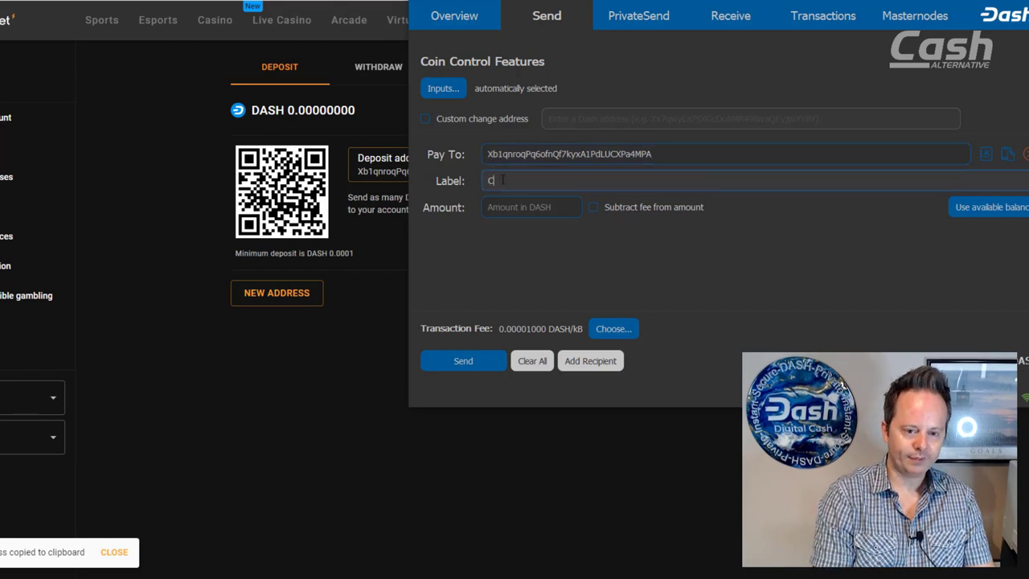
pyautogui.write('loudbet')
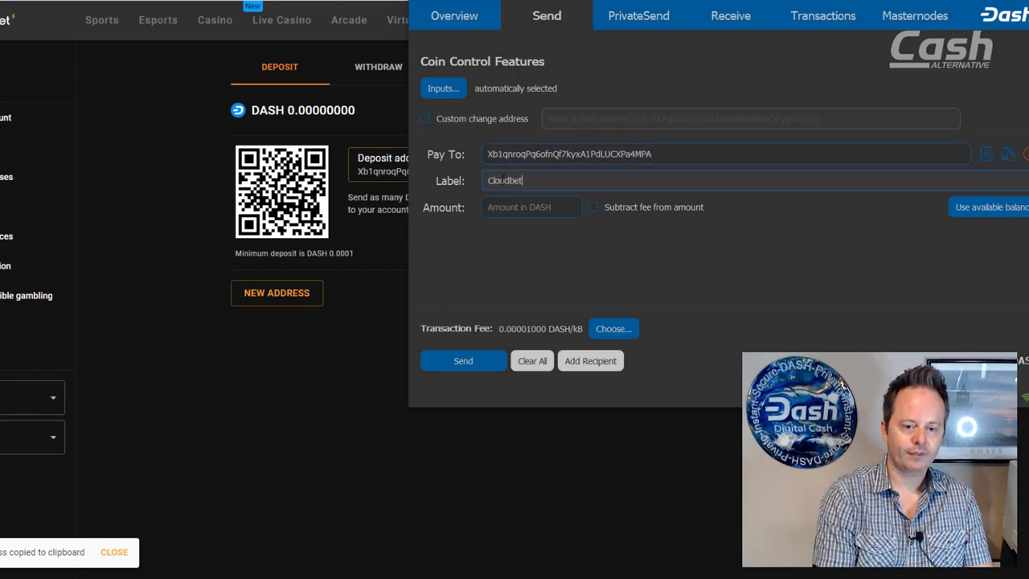
pyautogui.press('Tab')
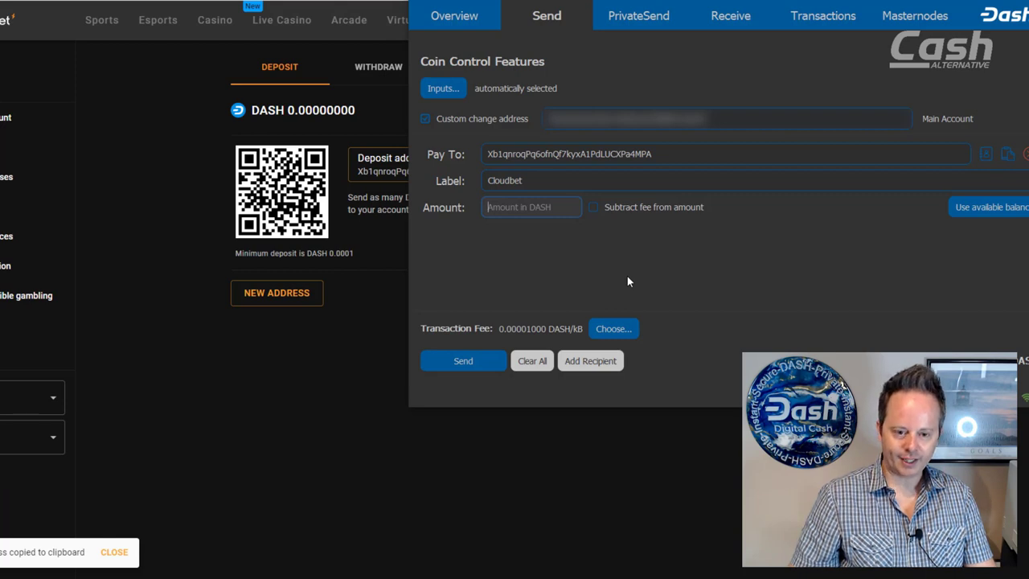
pyautogui.write('.5')
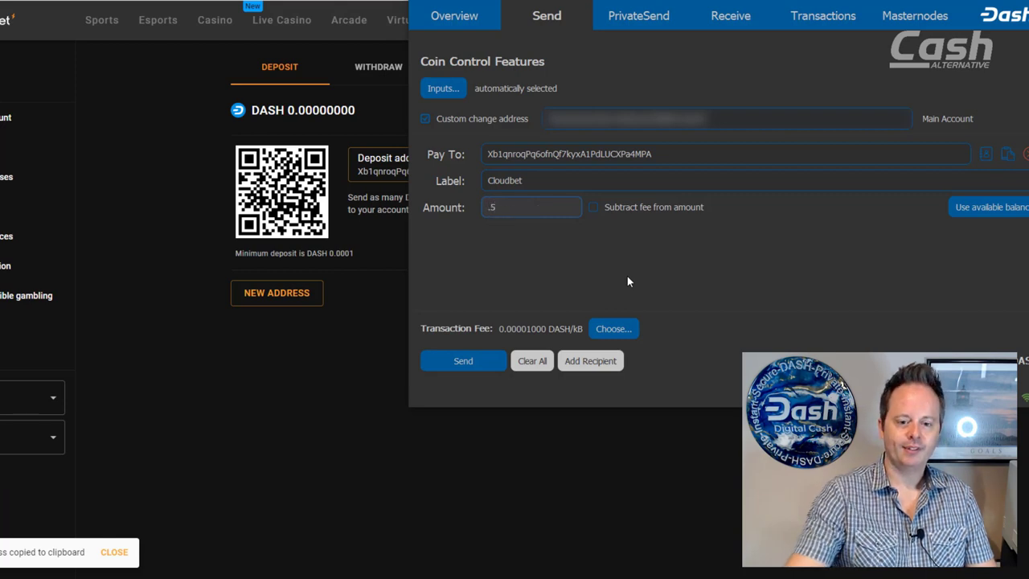
# Step: Send the payment, unlocking the wallet with its passphrase, and check it in Transactions
pyautogui.click(466, 361)
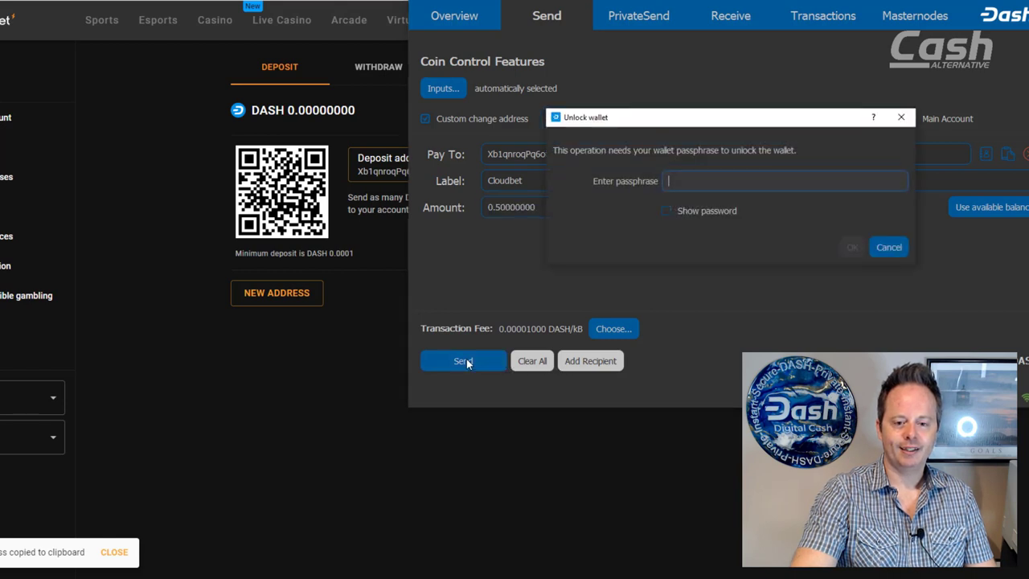
pyautogui.write('•••••')
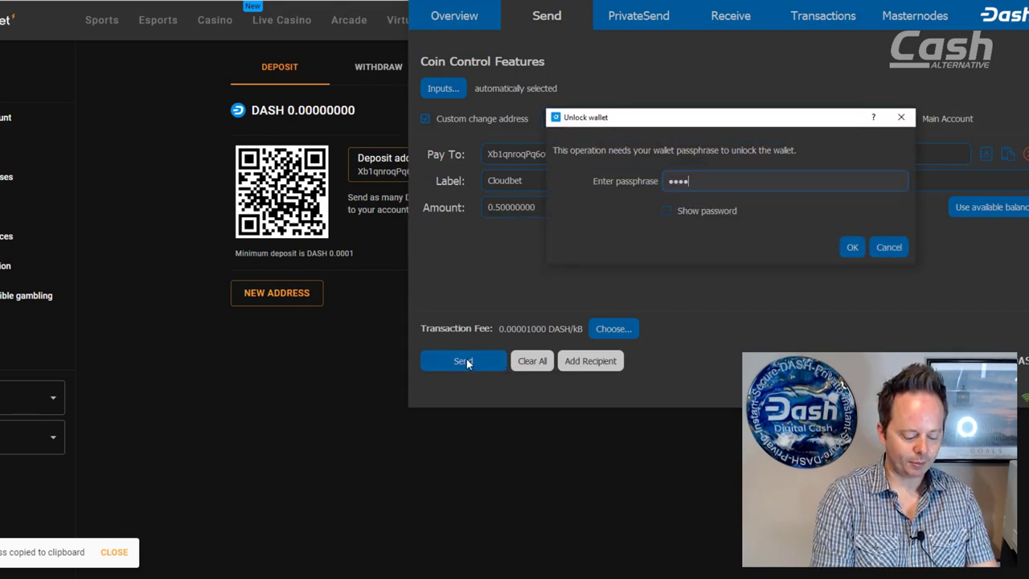
pyautogui.write('•••••')
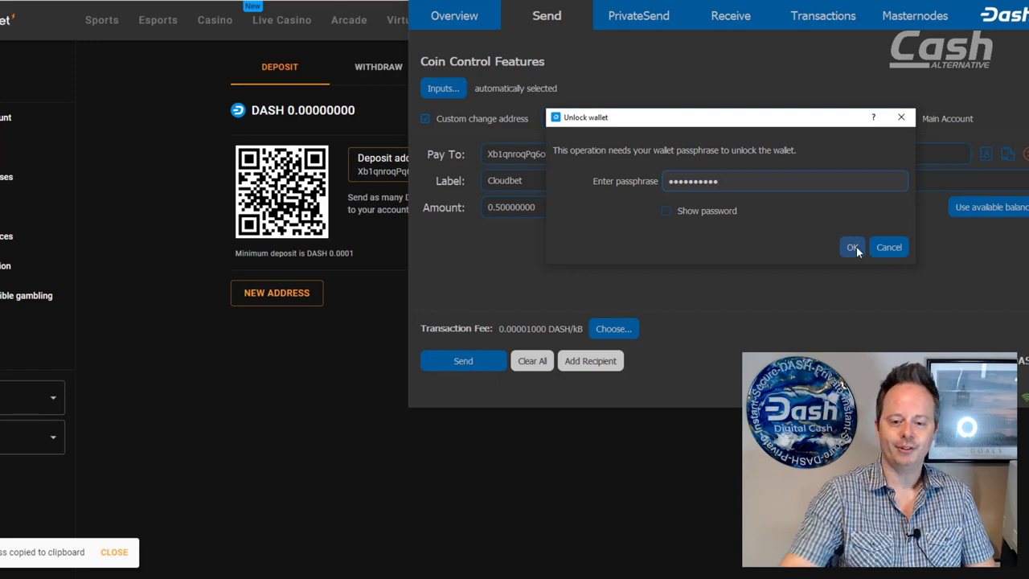
pyautogui.click(852, 247)
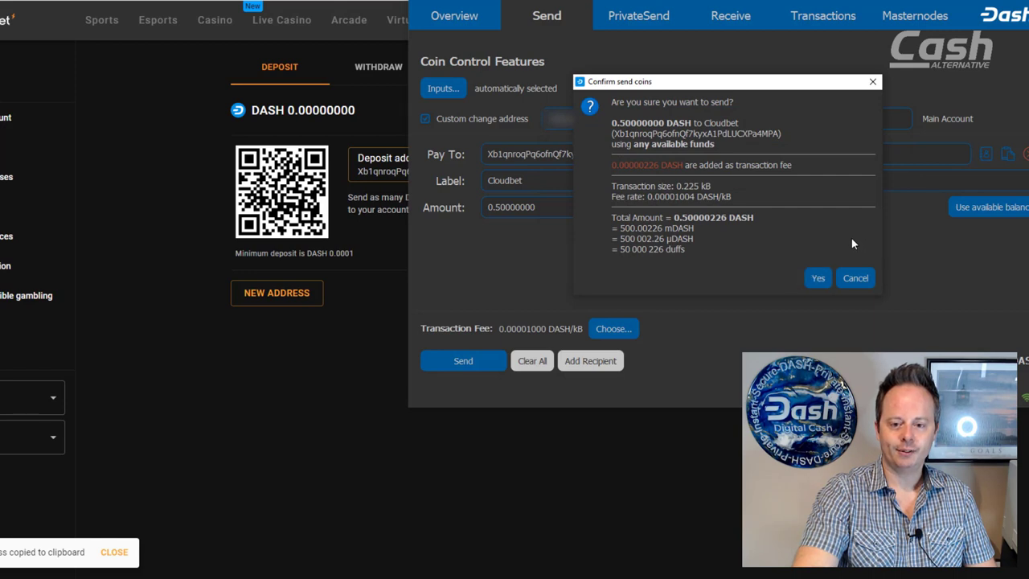
pyautogui.click(817, 278)
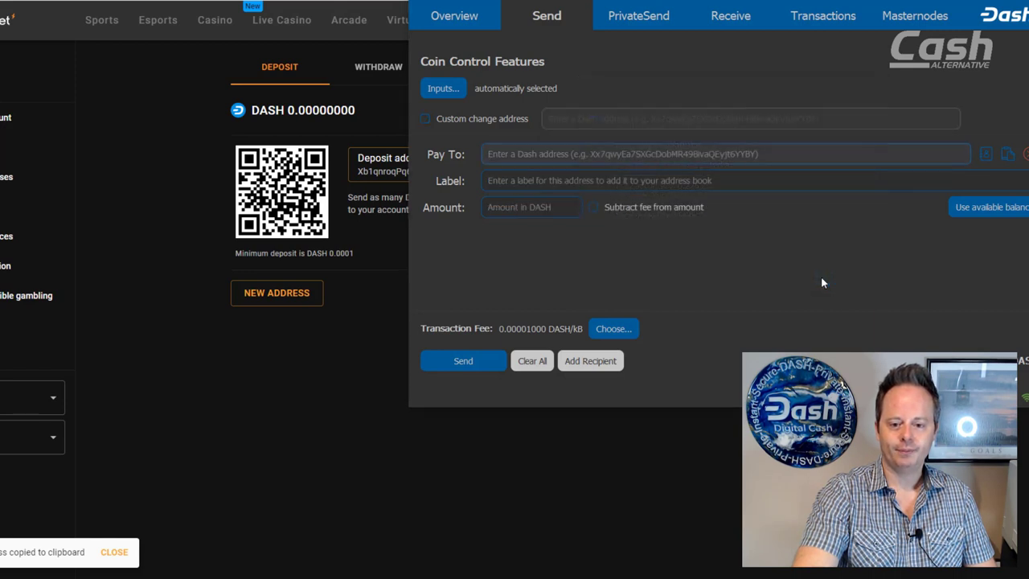
pyautogui.click(820, 18)
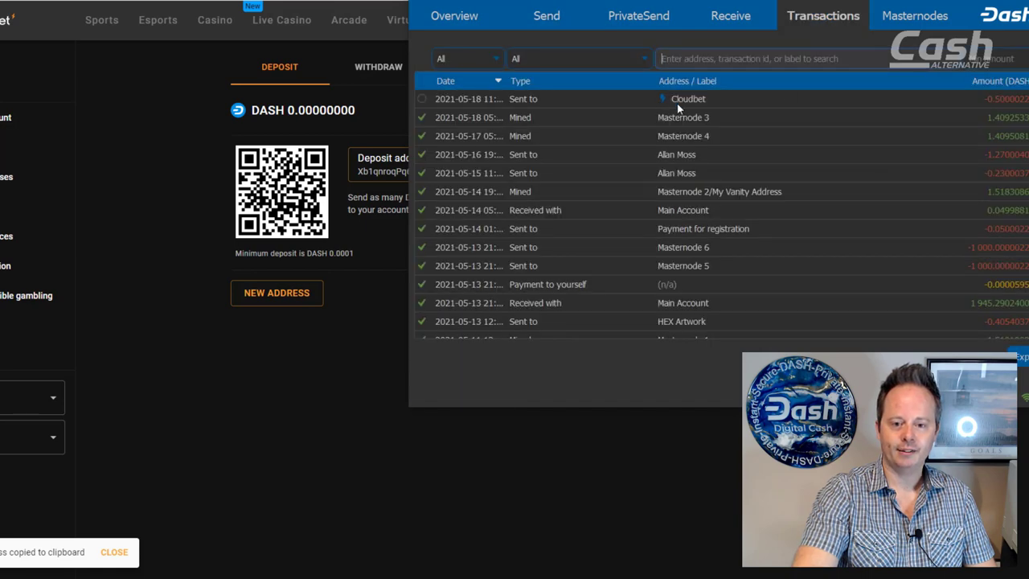
pyautogui.hotkey('alt', 'Tab')
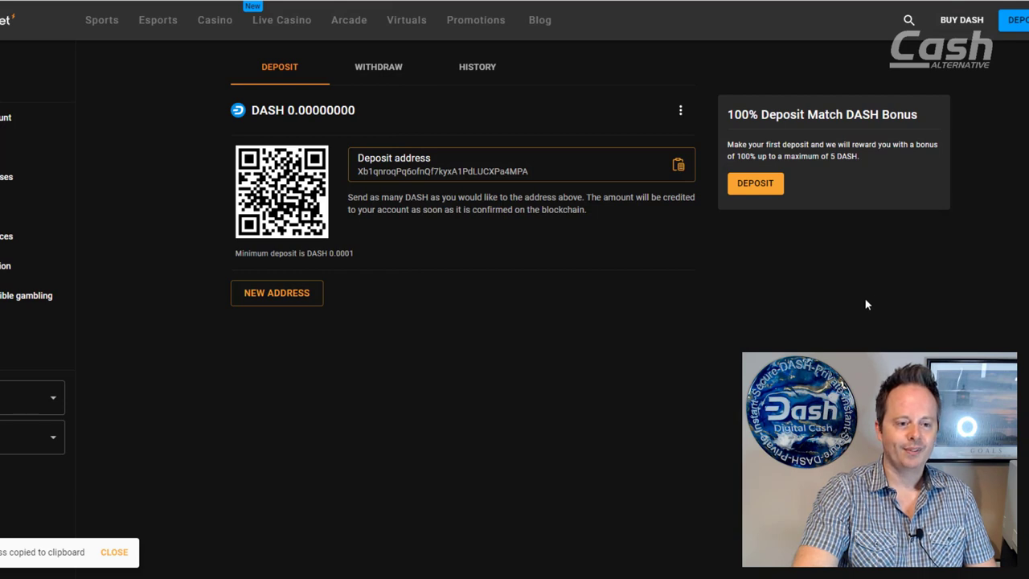
# Step: Check the cashier history and the wallet until the 0.5 DASH deposit shows as credited
pyautogui.click(477, 69)
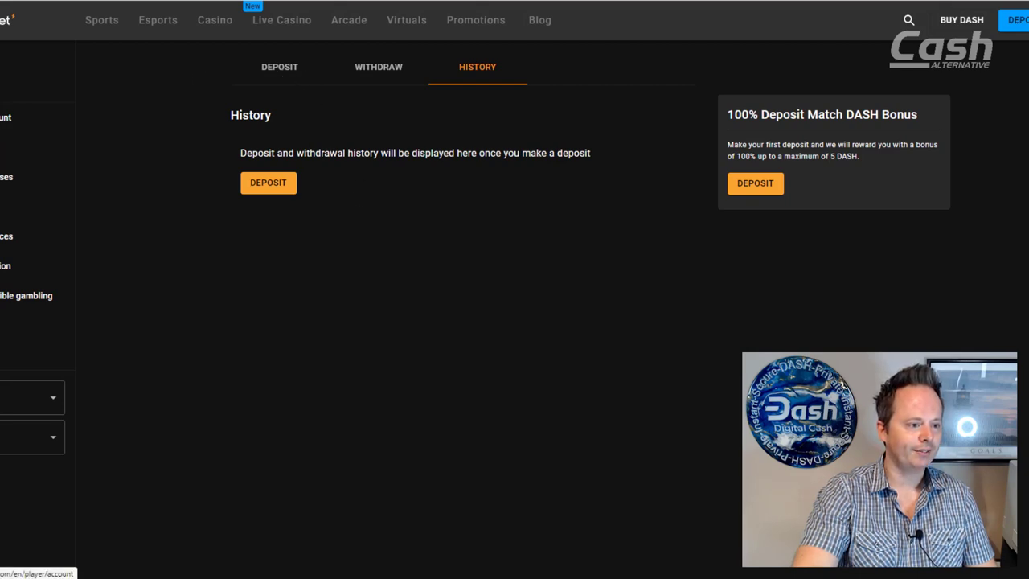
pyautogui.click(29, 147)
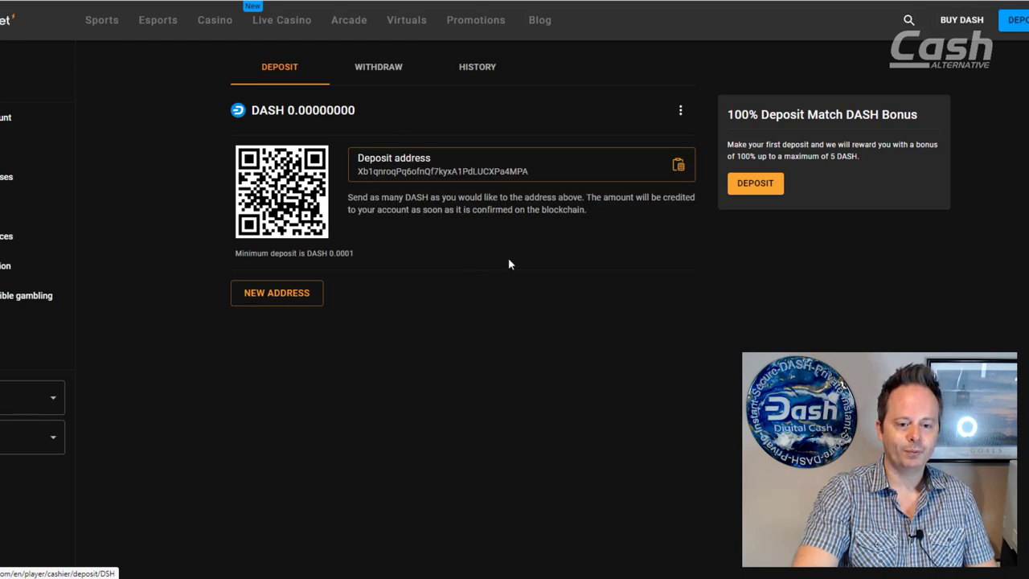
pyautogui.click(476, 67)
pyautogui.moveTo(634, 574)
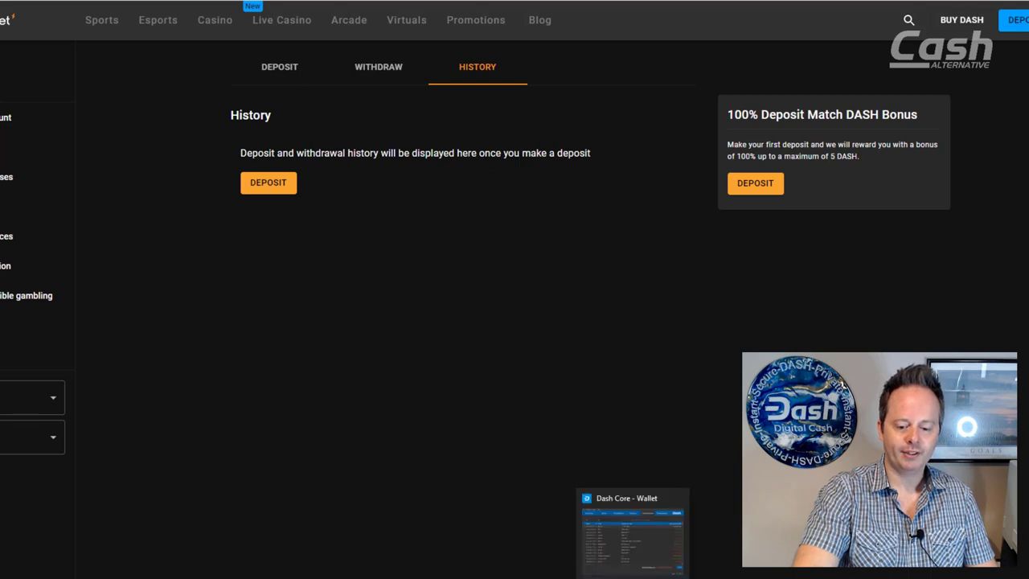
pyautogui.click(643, 537)
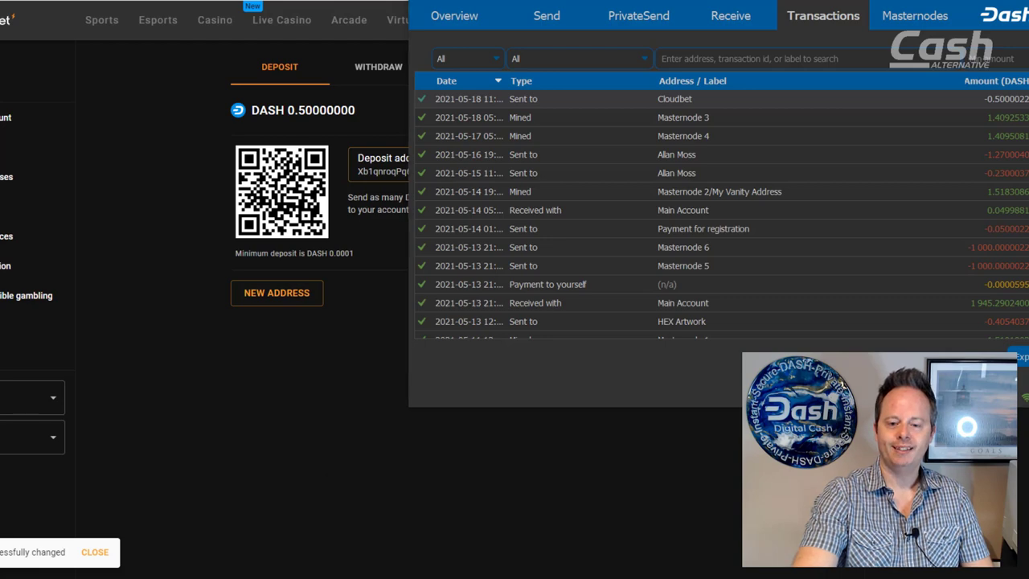
pyautogui.hotkey('alt', 'Tab')
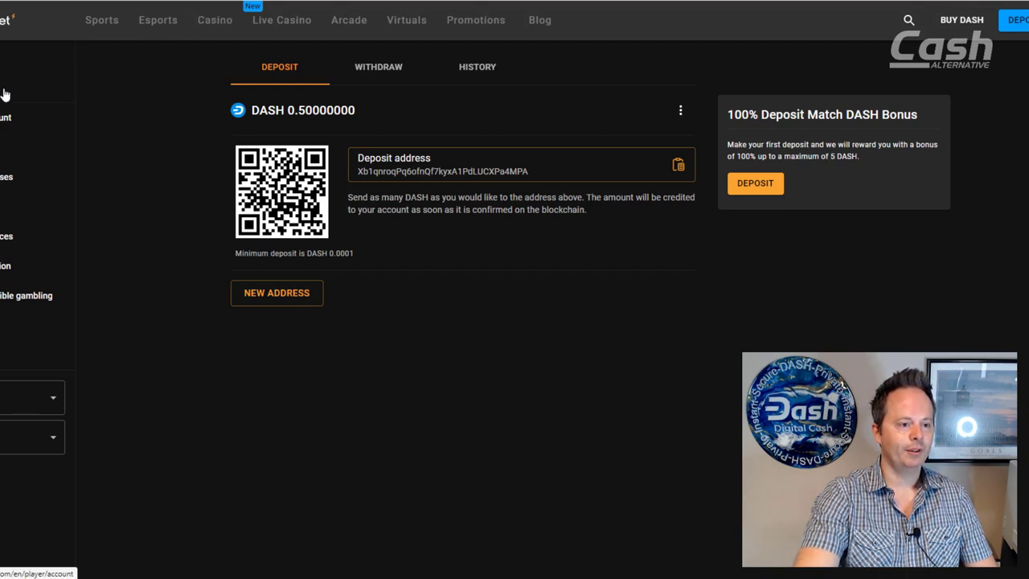
# Step: Open today's Toronto Blue Jays v Boston Red Sox game from the baseball listings
pyautogui.click(101, 26)
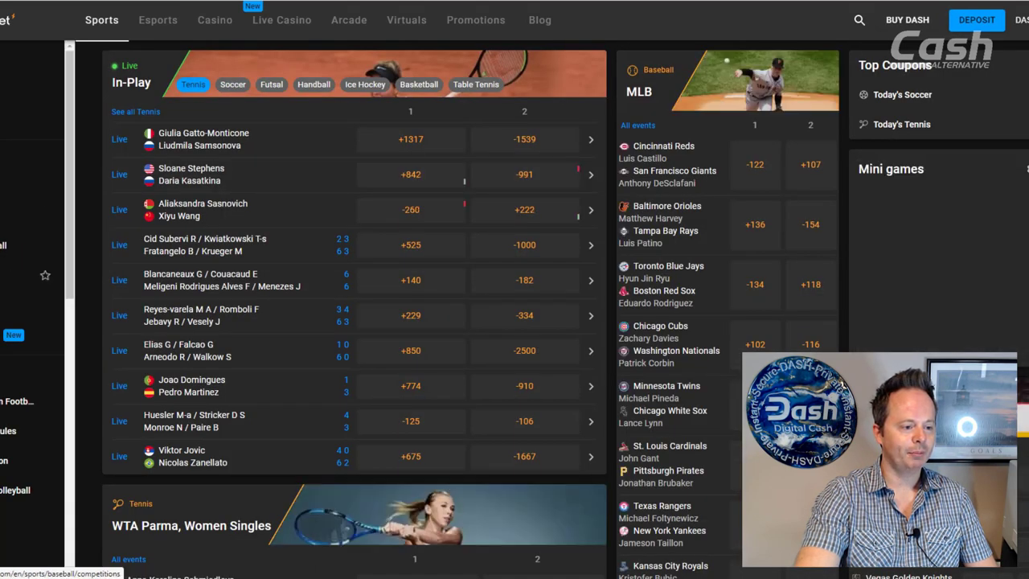
pyautogui.click(4, 245)
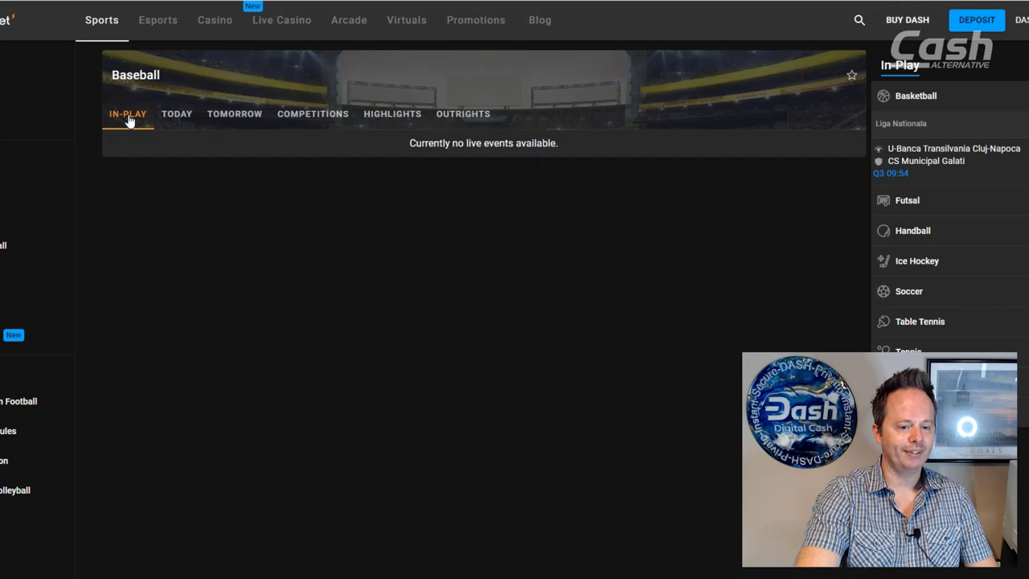
pyautogui.click(176, 118)
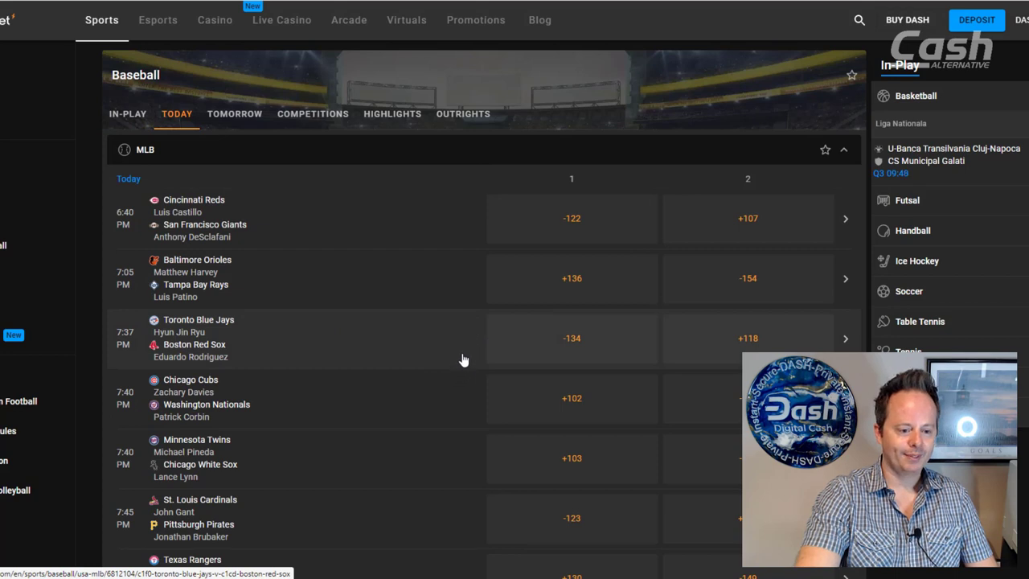
pyautogui.click(338, 343)
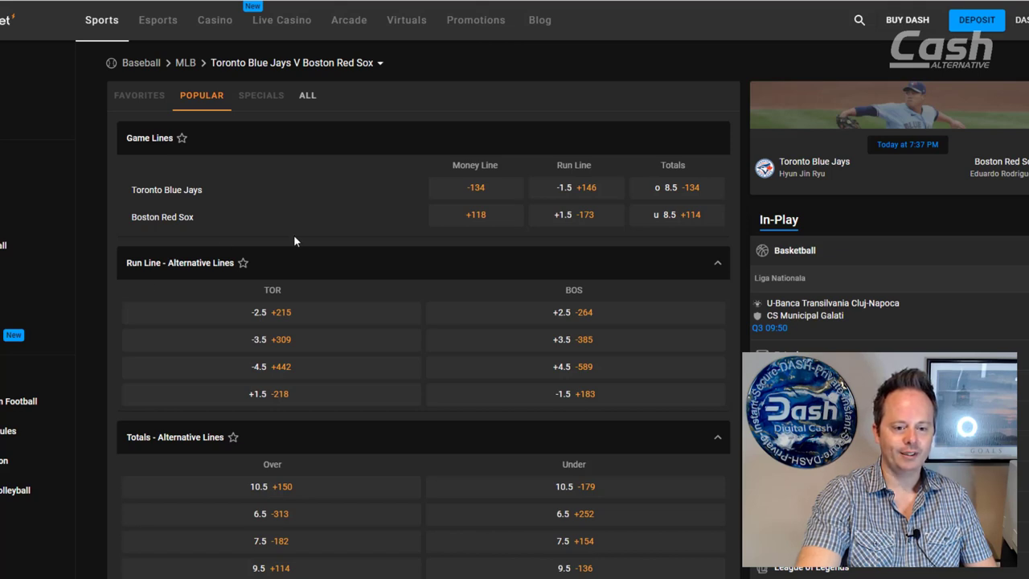
# Step: Bet 0.1 DASH on the Blue Jays money line at -134
pyautogui.click(501, 188)
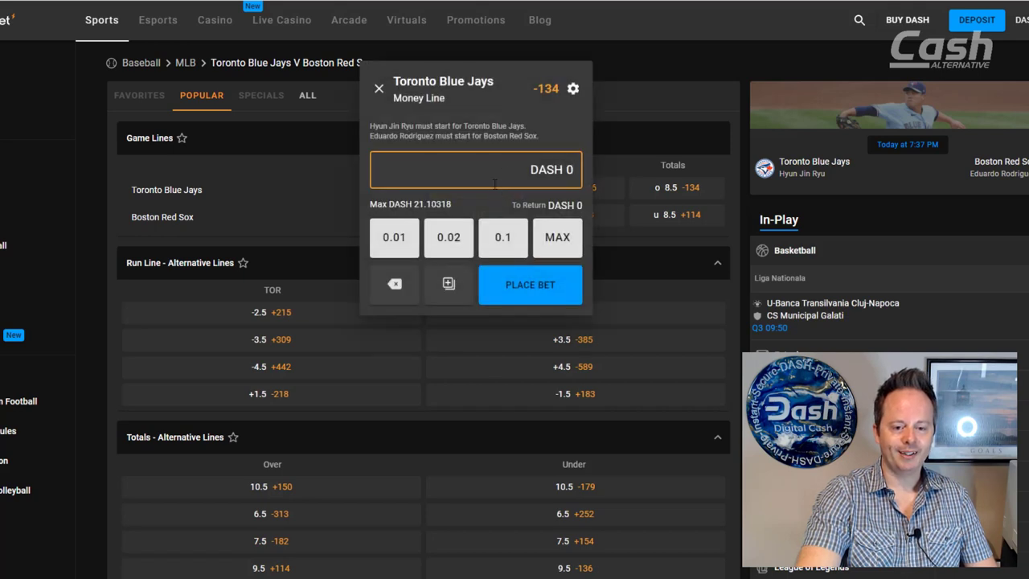
pyautogui.click(494, 241)
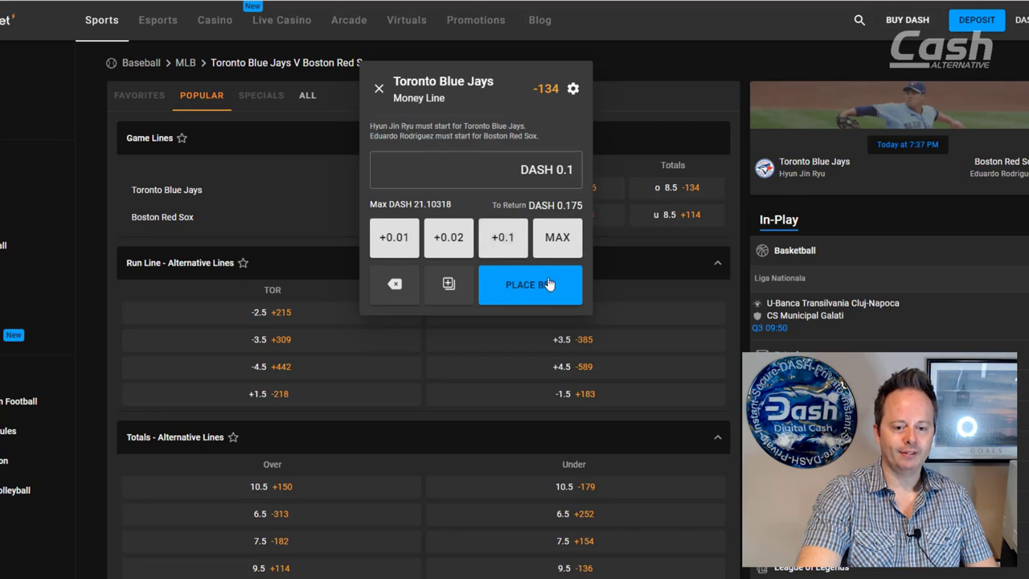
pyautogui.click(520, 288)
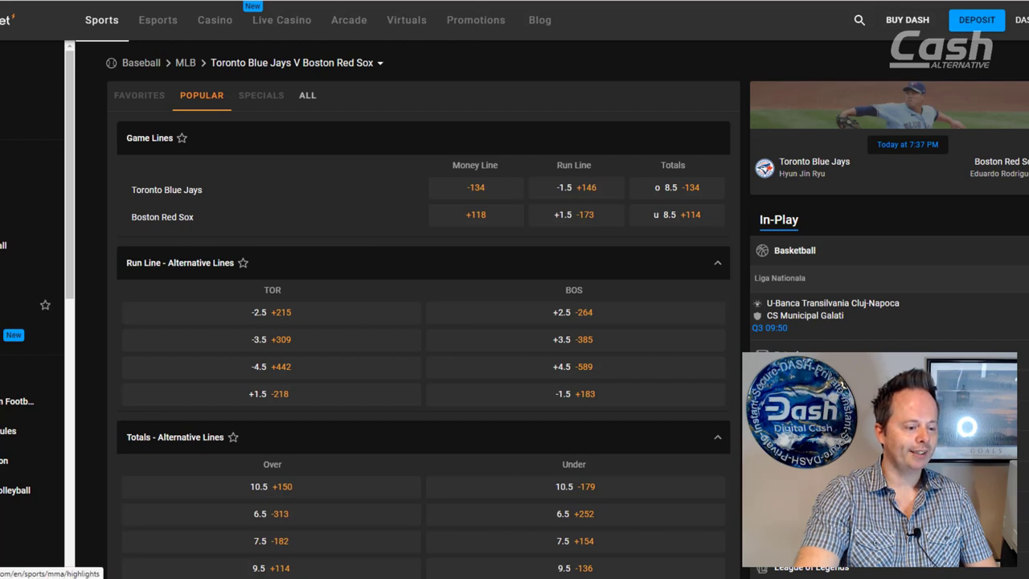
pyautogui.scroll(-10, 32, 314)
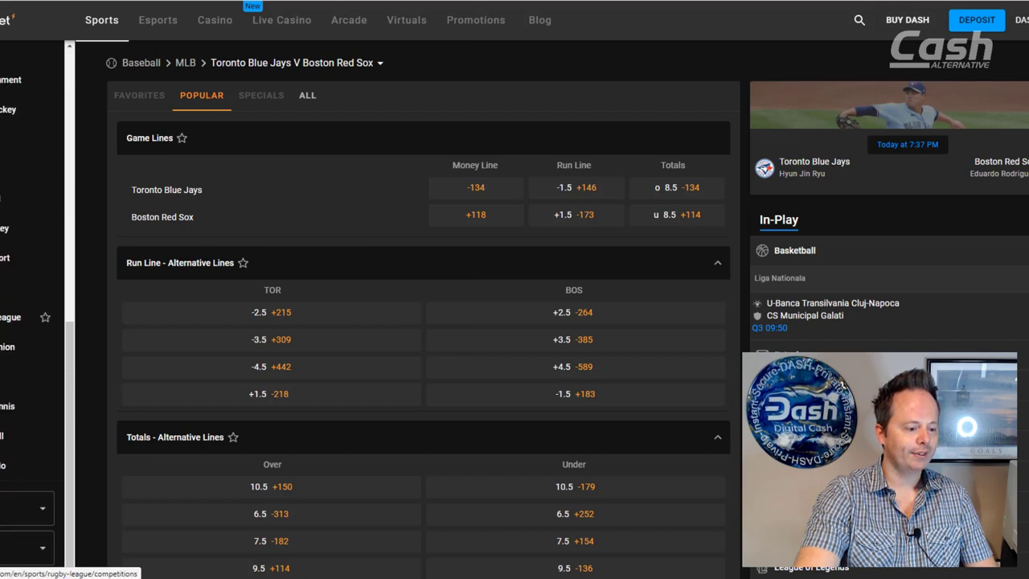
pyautogui.scroll(5, 33, 317)
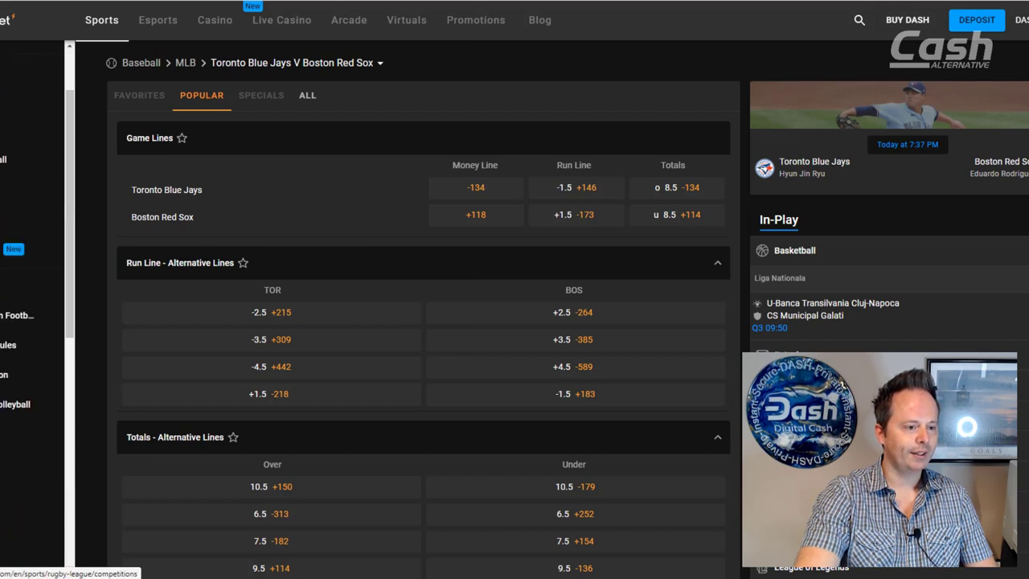
# Step: Join the Power Blackjack live table, bet $2 on the main spot, and stand on 20
pyautogui.click(287, 26)
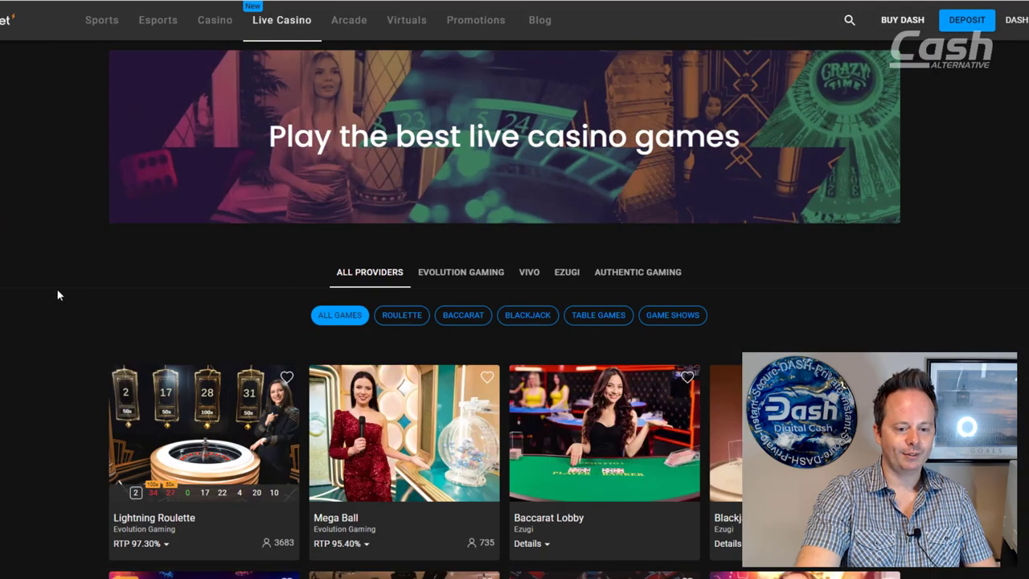
pyautogui.click(529, 315)
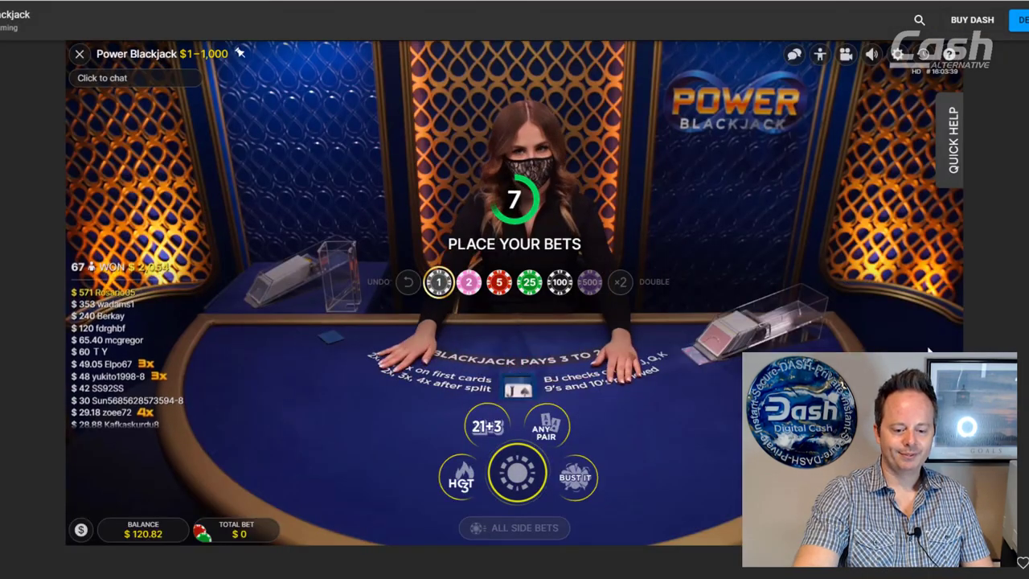
pyautogui.click(516, 474)
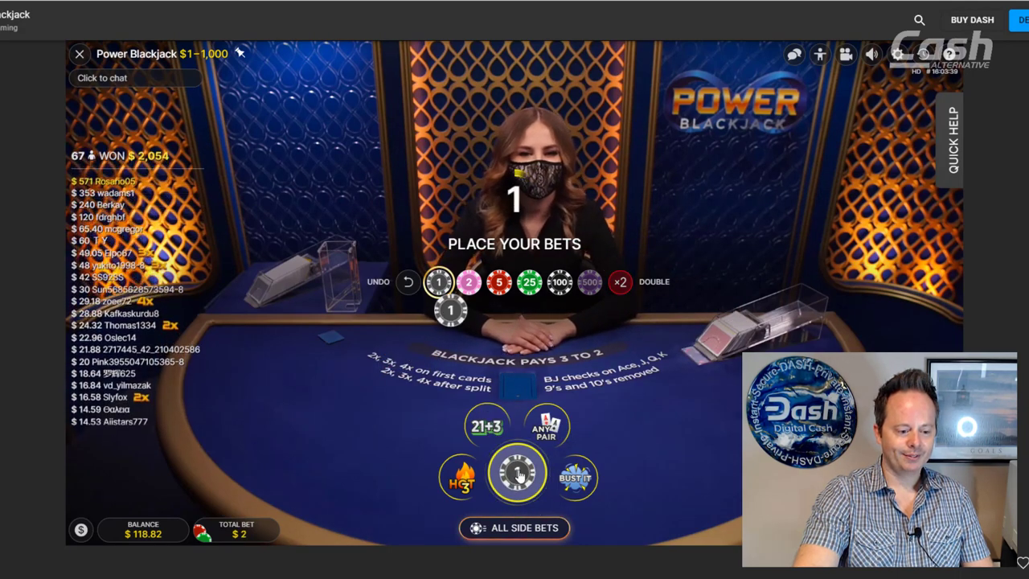
pyautogui.click(516, 476)
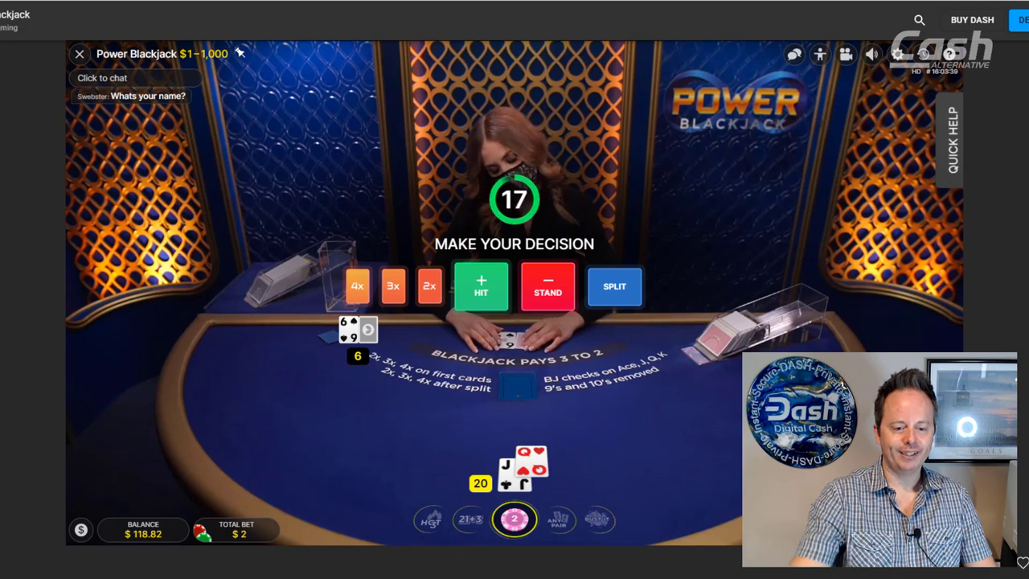
pyautogui.click(551, 287)
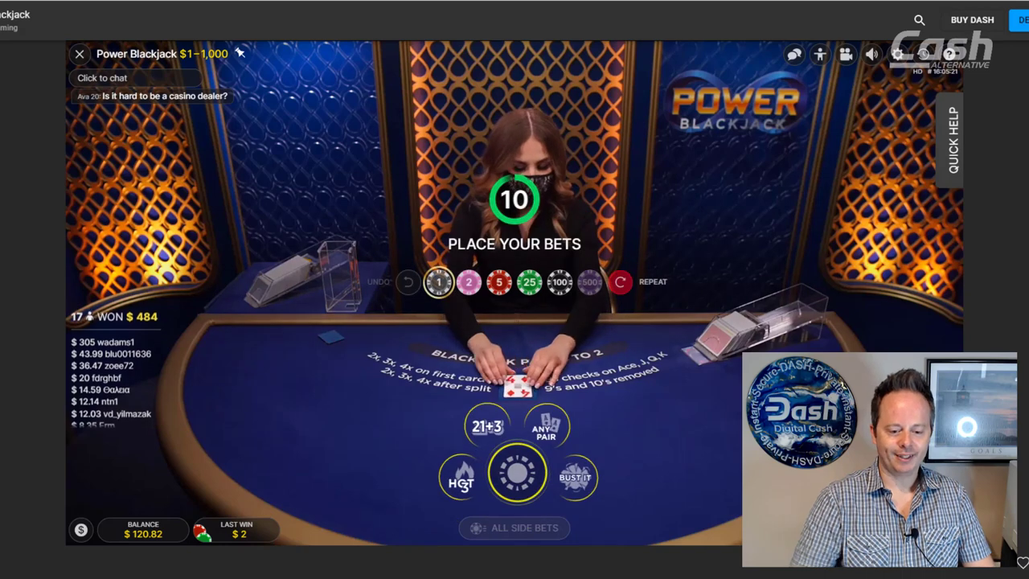
# Step: Stack five $1 chips for a $5 main bet, then stand on king-queen 20 against the dealer's 3
pyautogui.click(517, 476)
pyautogui.click(517, 477)
pyautogui.click(518, 480)
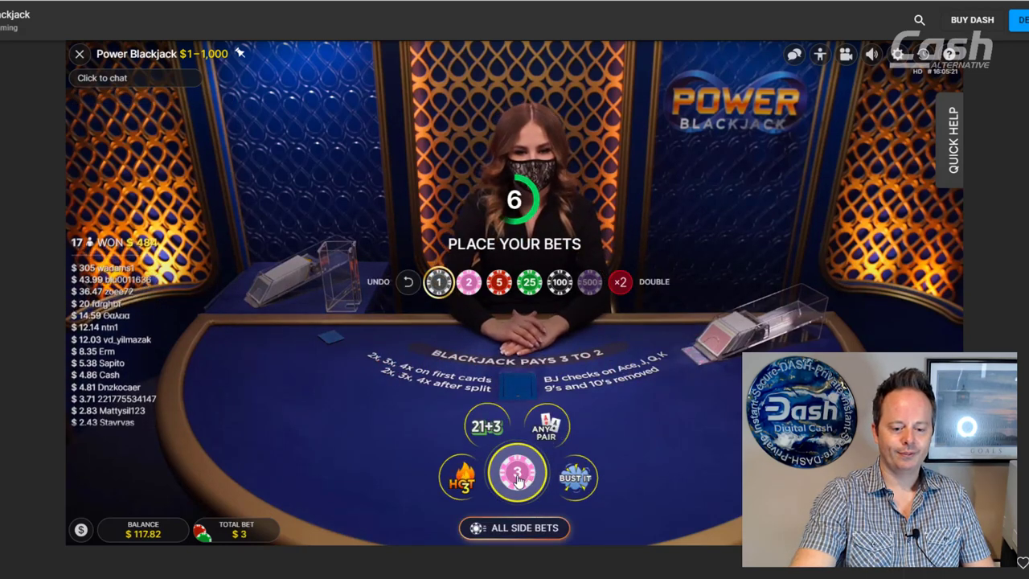
pyautogui.click(518, 478)
pyautogui.click(518, 477)
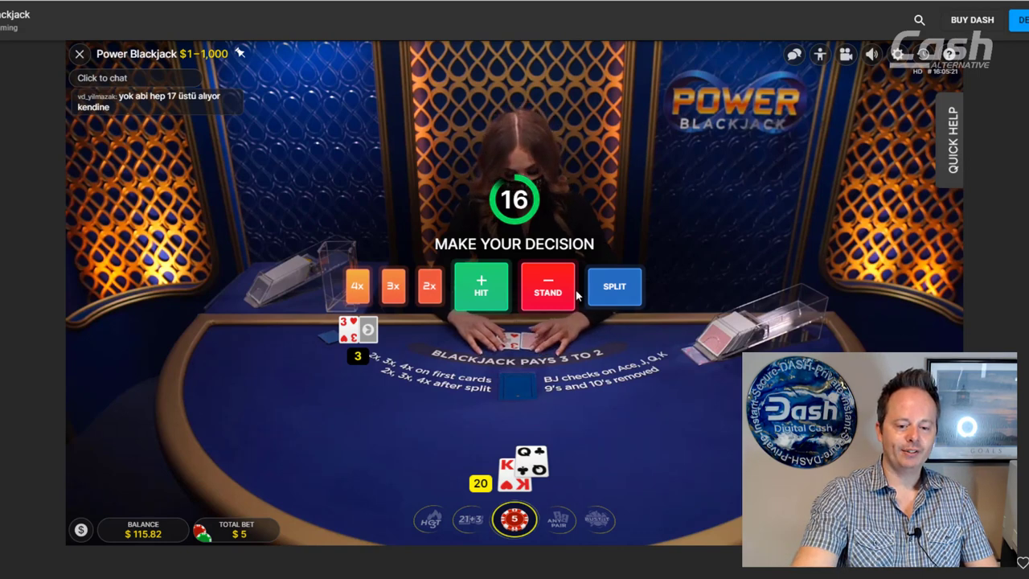
pyautogui.click(547, 291)
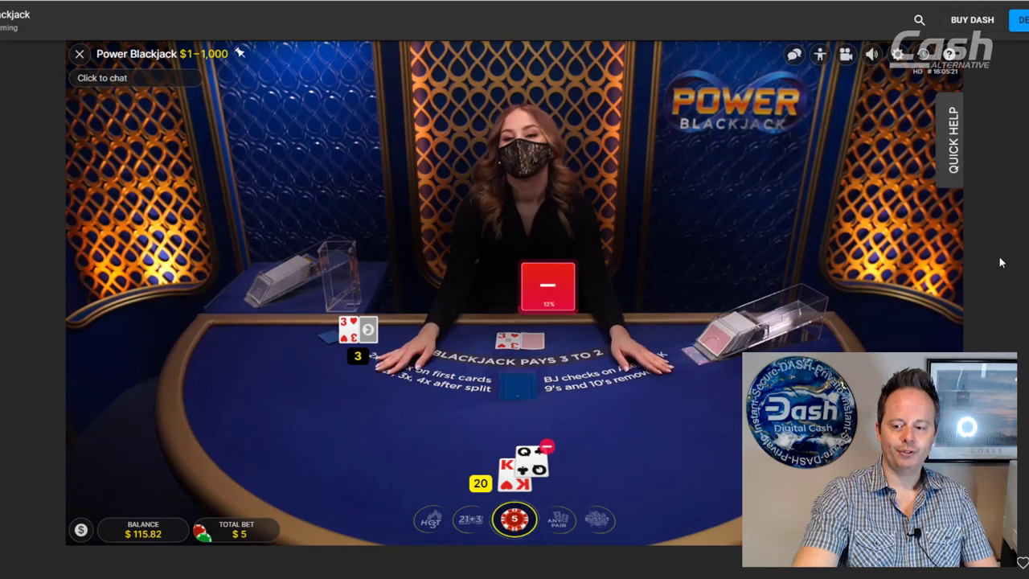